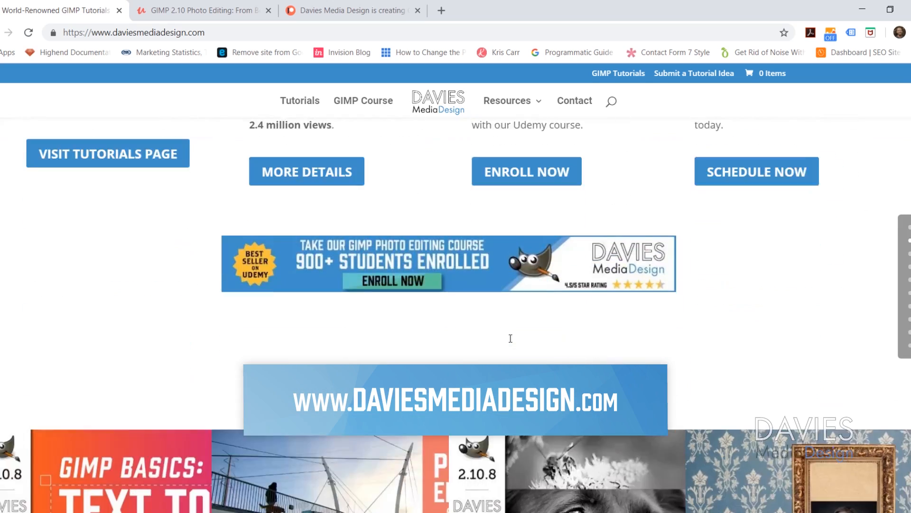
Look through the Davies Media Design homepage, the Udemy GIMP 2.10 photo editing course page and the remaining open web page.
{"action": "scroll", "coordinate": [511, 338], "scroll_direction": "down", "scroll_amount": 15}
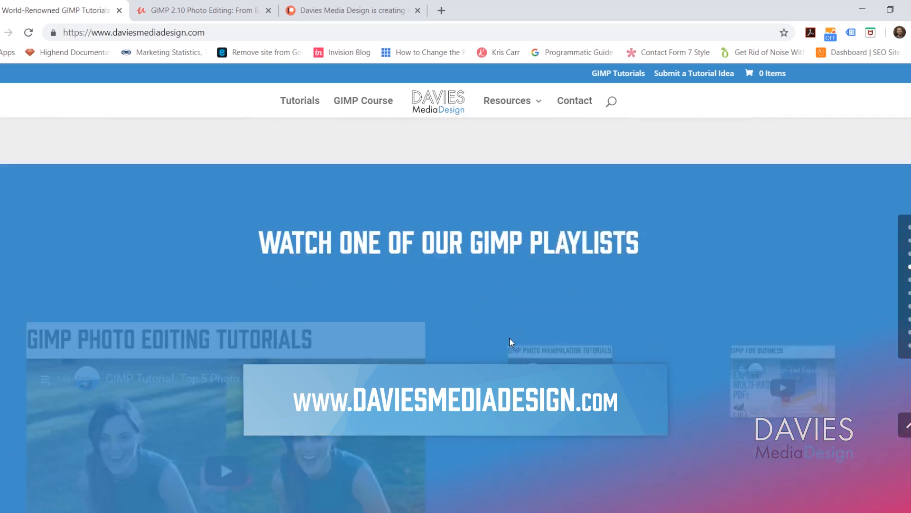
{"action": "scroll", "coordinate": [513, 342], "scroll_direction": "down", "scroll_amount": 10}
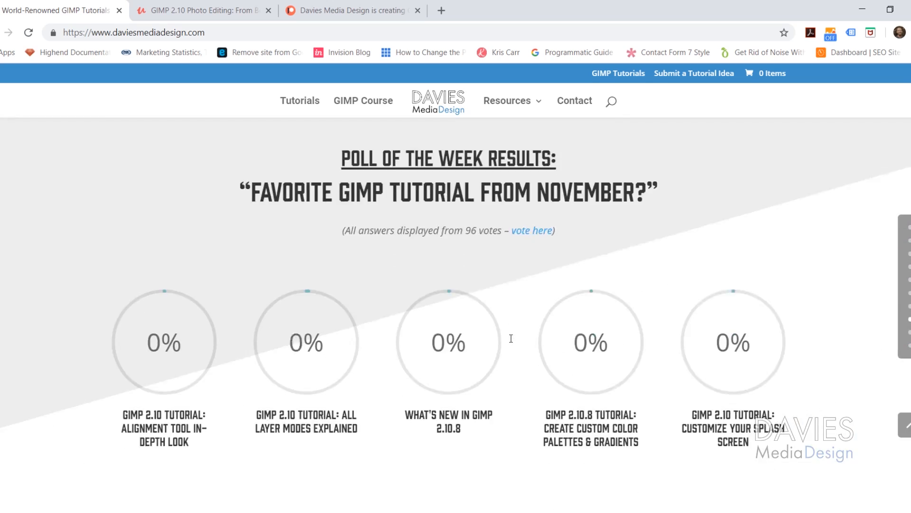
{"action": "key", "text": "ctrl+Tab"}
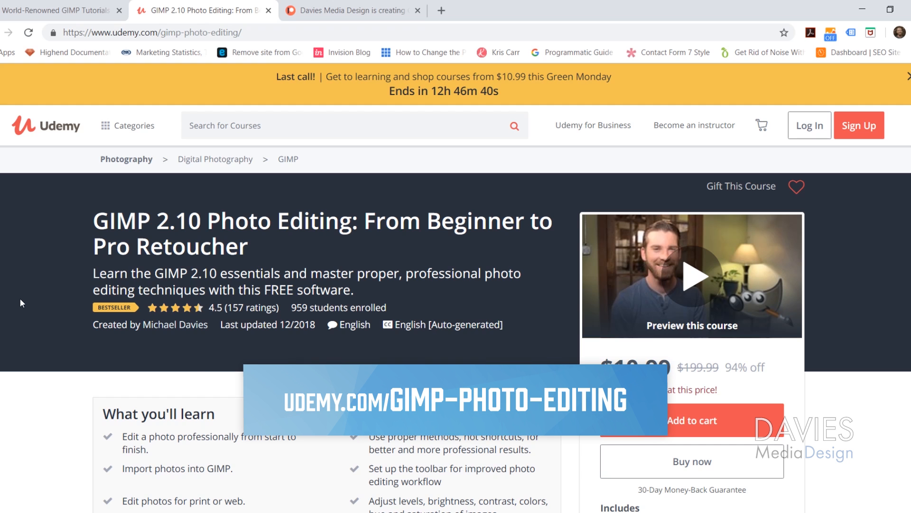
{"action": "key", "text": "ctrl+Tab"}
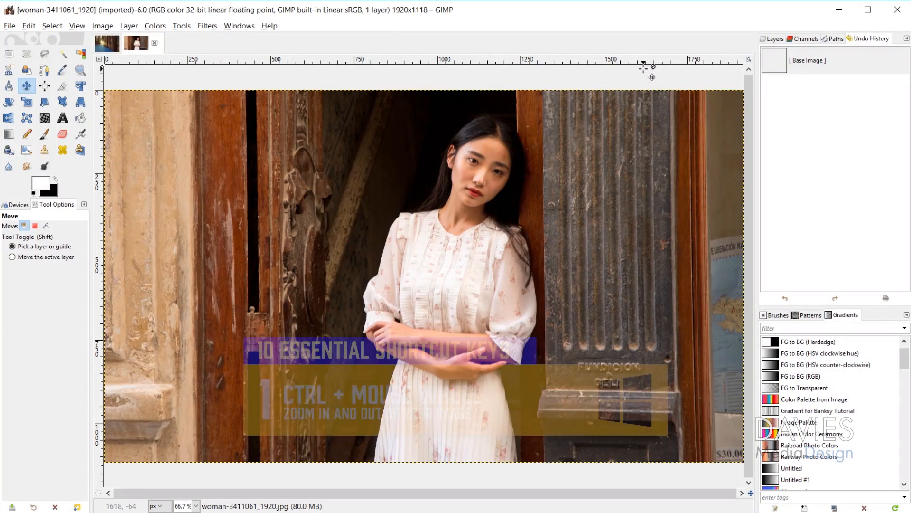
Zoom in and out of the woman photo, examining her face, her folded arms and the whole image.
{"action": "key", "text": "ctrl"}
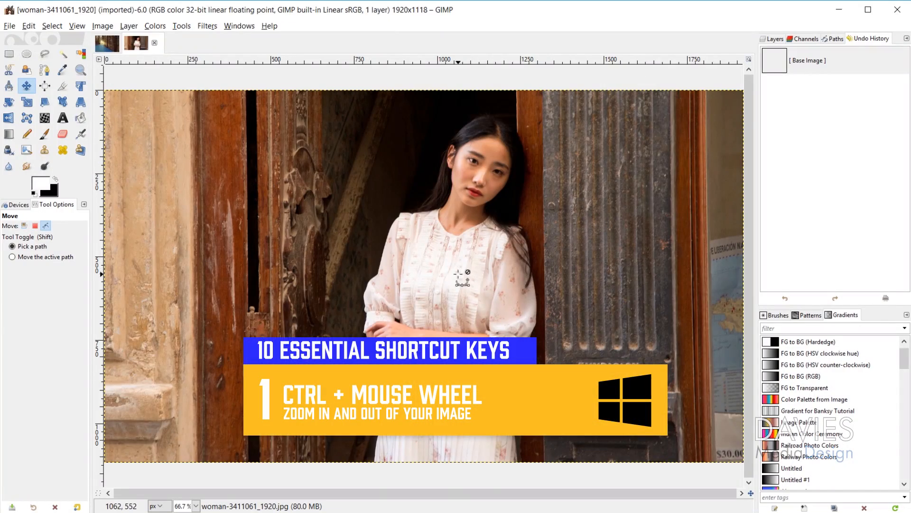
{"action": "scroll", "coordinate": [463, 265], "scroll_direction": "up", "scroll_amount": 3}
{"action": "scroll", "coordinate": [460, 269], "scroll_direction": "down", "scroll_amount": 3}
{"action": "scroll", "coordinate": [460, 269], "scroll_direction": "down", "scroll_amount": 1}
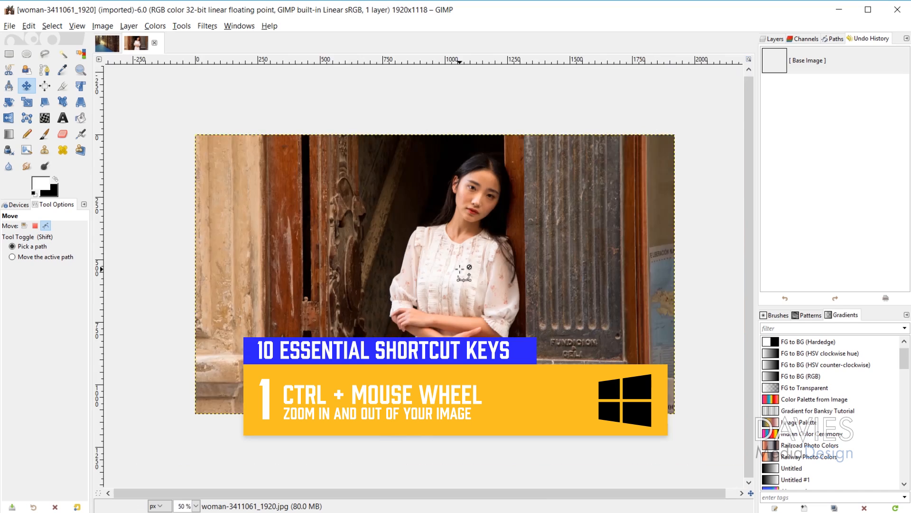
{"action": "scroll", "coordinate": [464, 242], "scroll_direction": "up", "scroll_amount": 3}
{"action": "scroll", "coordinate": [464, 271], "scroll_direction": "down", "scroll_amount": 3}
{"action": "scroll", "coordinate": [503, 188], "scroll_direction": "up", "scroll_amount": 3}
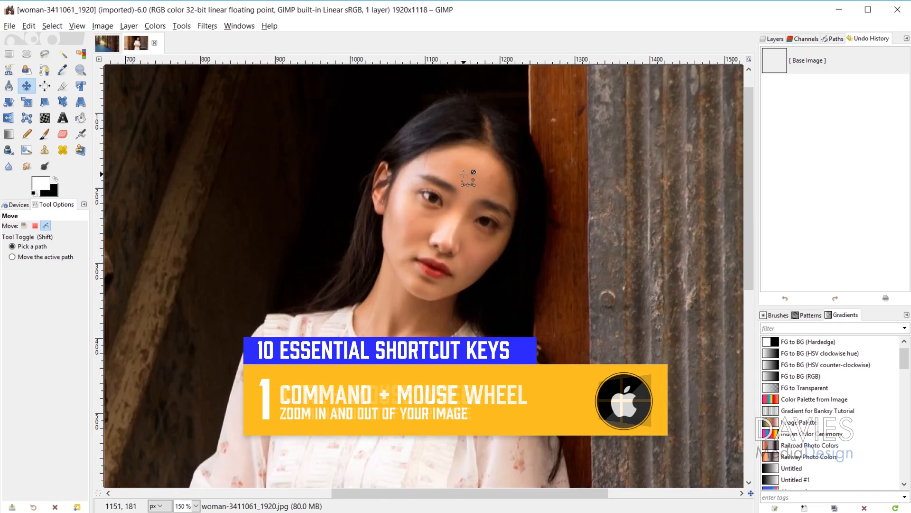
{"action": "scroll", "coordinate": [349, 311], "scroll_direction": "down", "scroll_amount": 3}
{"action": "scroll", "coordinate": [347, 313], "scroll_direction": "down", "scroll_amount": 1}
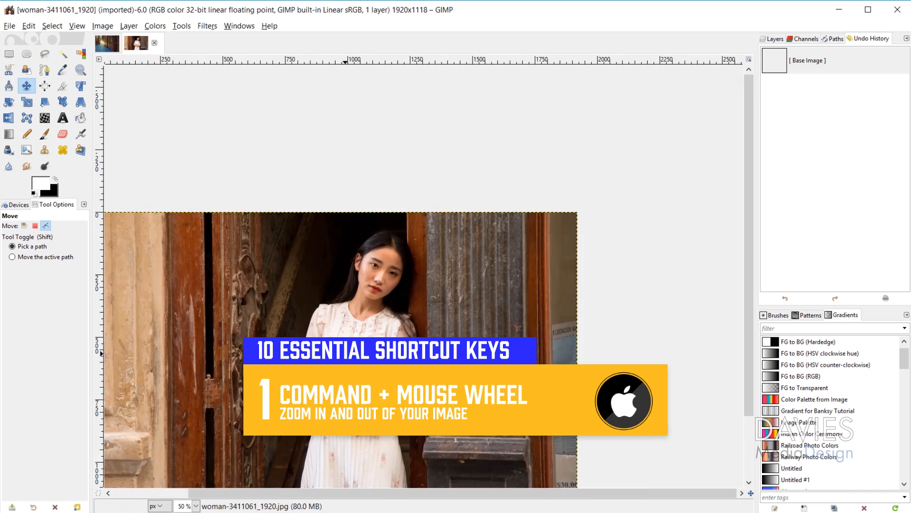
{"action": "scroll", "coordinate": [332, 399], "scroll_direction": "up", "scroll_amount": 3}
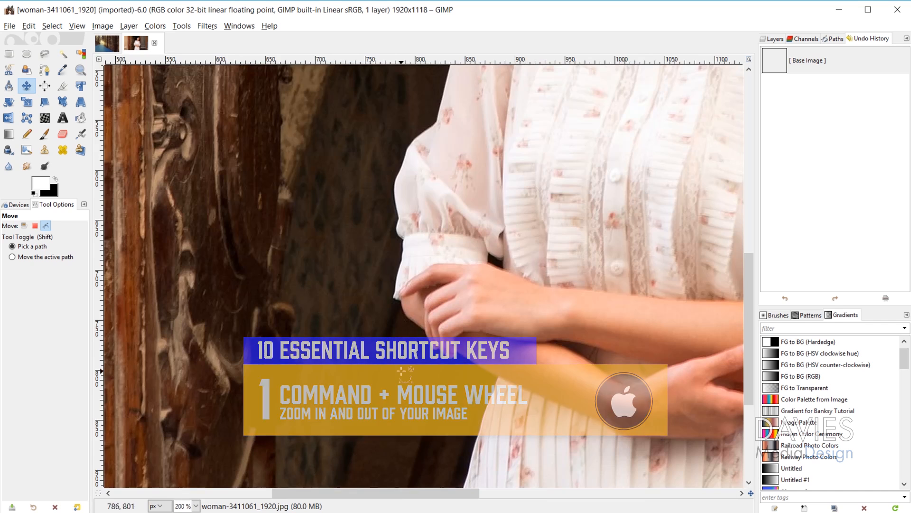
{"action": "scroll", "coordinate": [454, 348], "scroll_direction": "down", "scroll_amount": 3}
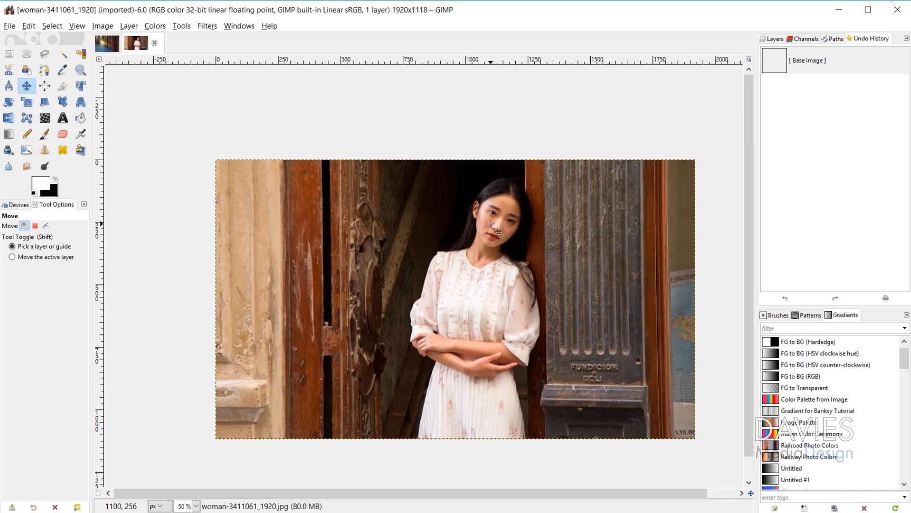
Examine the woman's face up close, magnify her eye to pixel level, and return to a view of the whole photo.
{"action": "key", "text": "ctrl"}
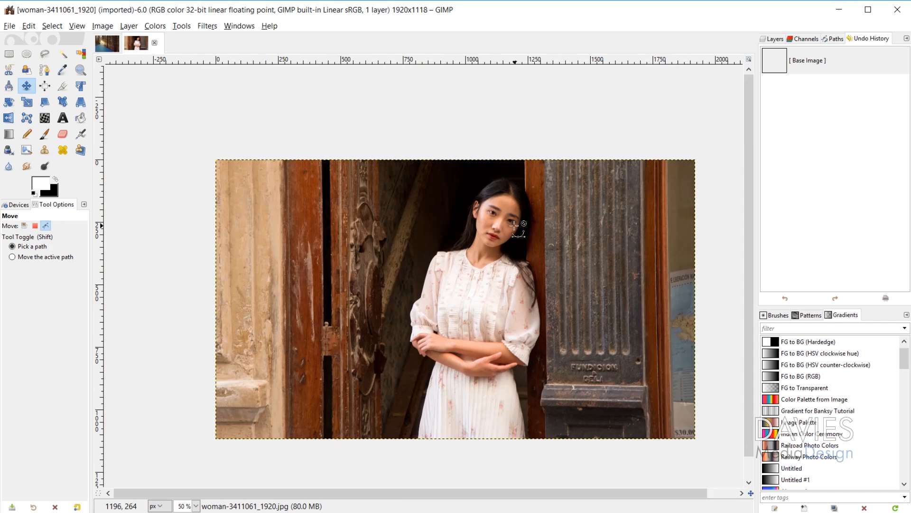
{"action": "scroll", "coordinate": [505, 226], "scroll_direction": "up", "scroll_amount": 7}
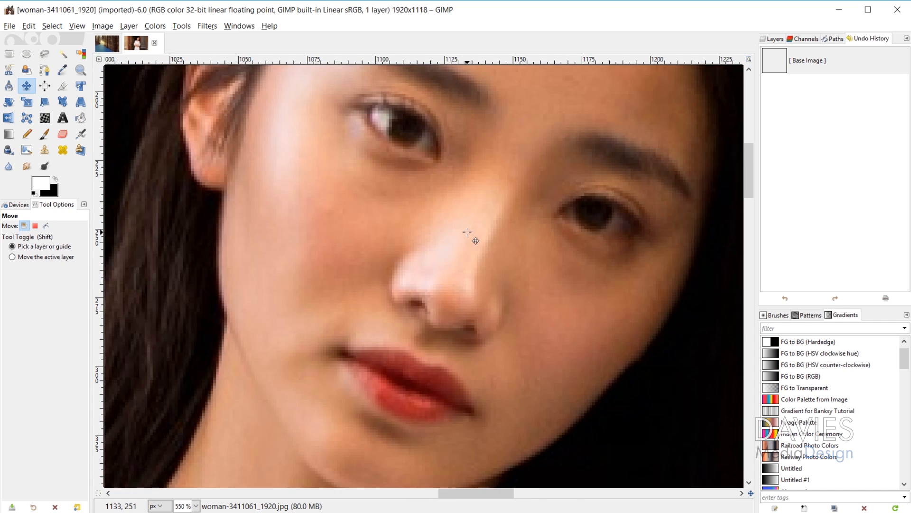
{"action": "scroll", "coordinate": [468, 231], "scroll_direction": "down", "scroll_amount": 6}
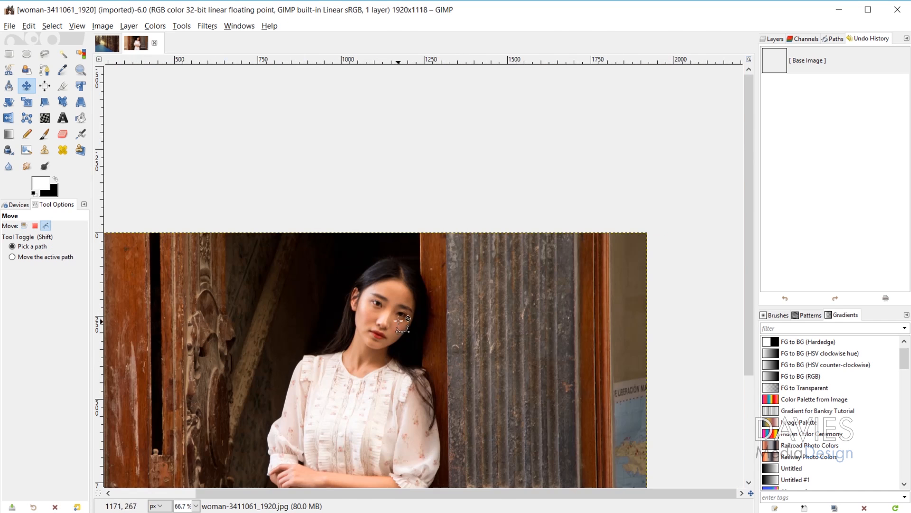
{"action": "scroll", "coordinate": [378, 373], "scroll_direction": "down", "scroll_amount": 3}
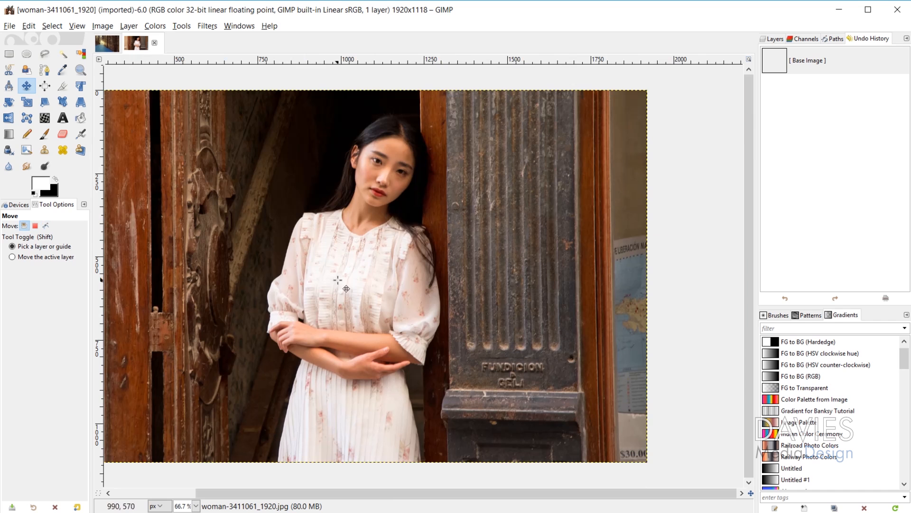
{"action": "scroll", "coordinate": [387, 196], "scroll_direction": "up", "scroll_amount": 5}
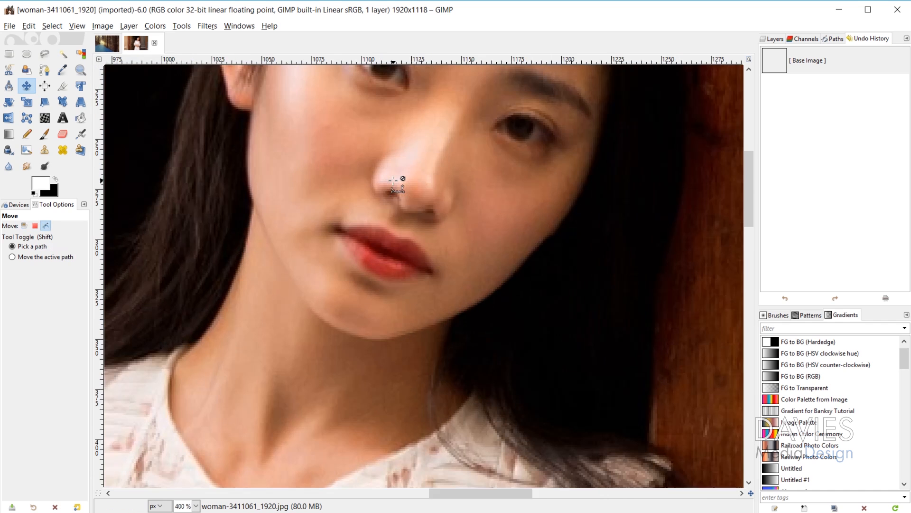
{"action": "scroll", "coordinate": [482, 191], "scroll_direction": "up", "scroll_amount": 2}
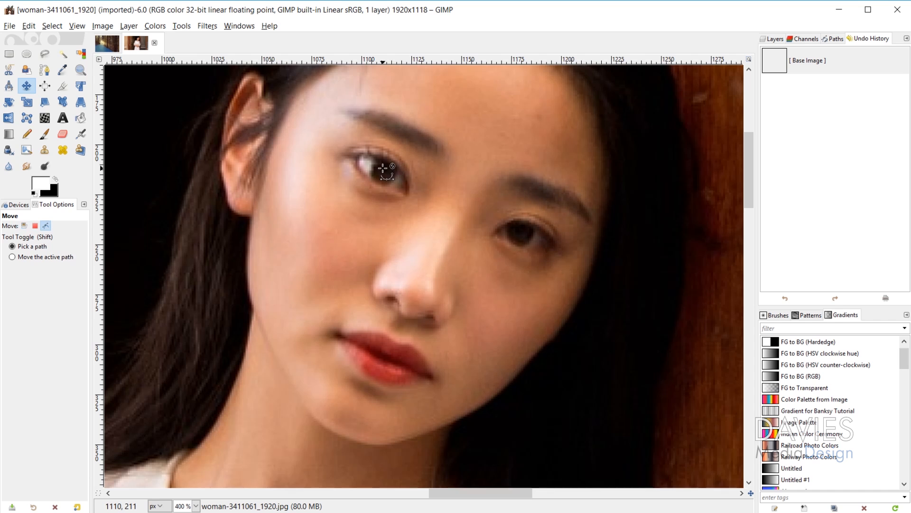
{"action": "scroll", "coordinate": [382, 168], "scroll_direction": "up", "scroll_amount": 5}
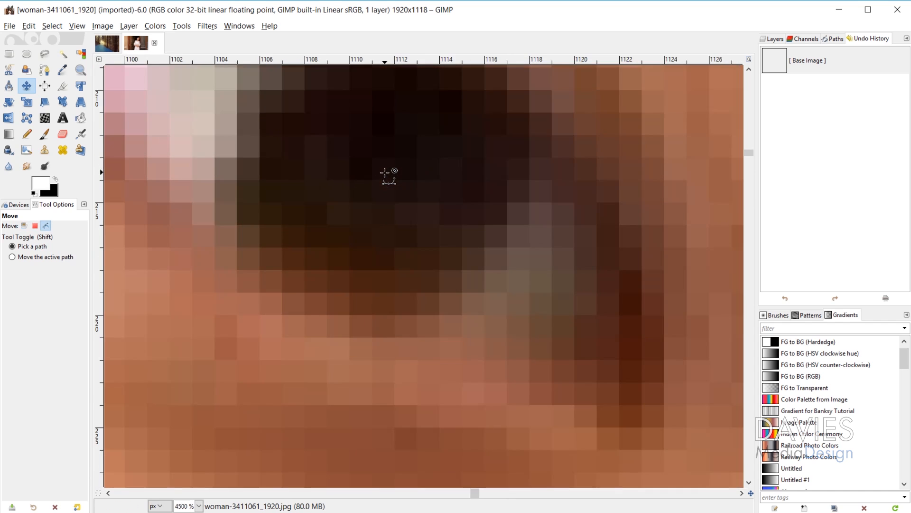
{"action": "scroll", "coordinate": [385, 174], "scroll_direction": "up", "scroll_amount": 2}
{"action": "scroll", "coordinate": [385, 189], "scroll_direction": "down", "scroll_amount": 7}
{"action": "scroll", "coordinate": [385, 189], "scroll_direction": "down", "scroll_amount": 6}
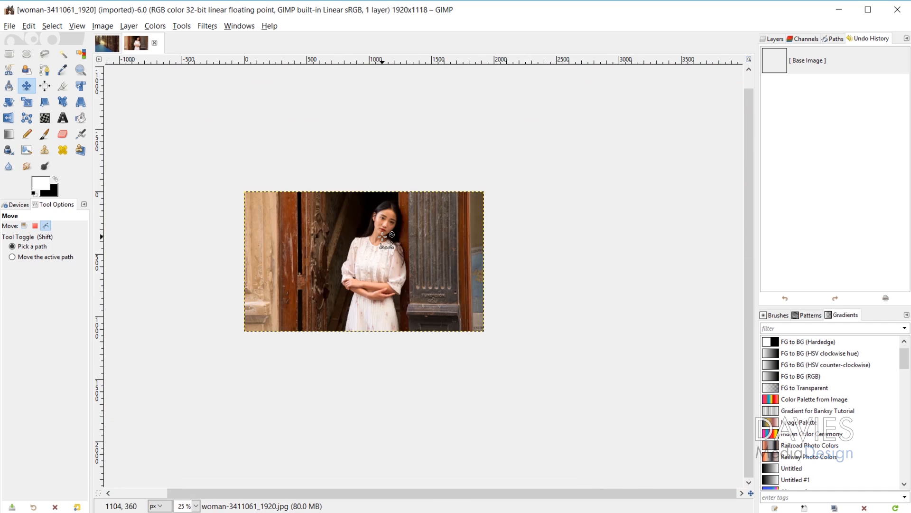
{"action": "scroll", "coordinate": [385, 267], "scroll_direction": "up", "scroll_amount": 2}
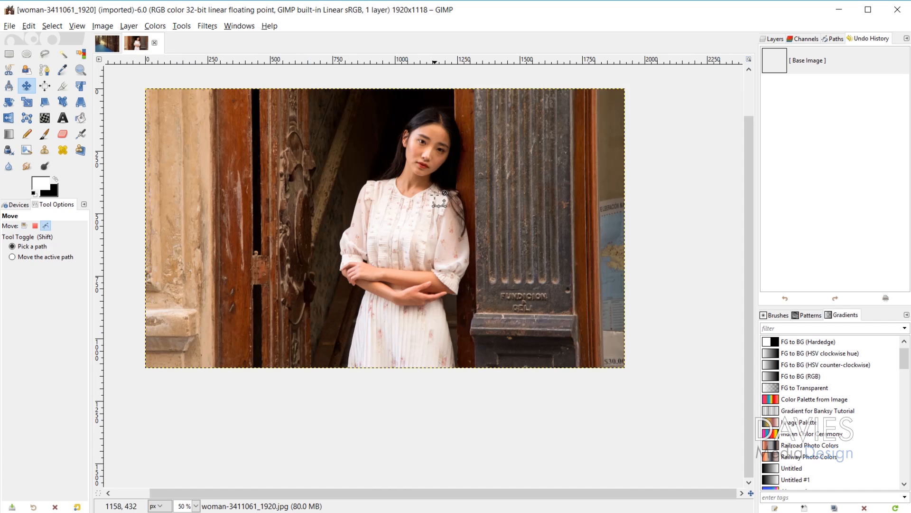
Examine the engraved lettering on the dark door column up close and bring the wider photo back into view.
{"action": "key", "text": "ctrl"}
{"action": "scroll", "coordinate": [531, 304], "scroll_direction": "up", "scroll_amount": 7}
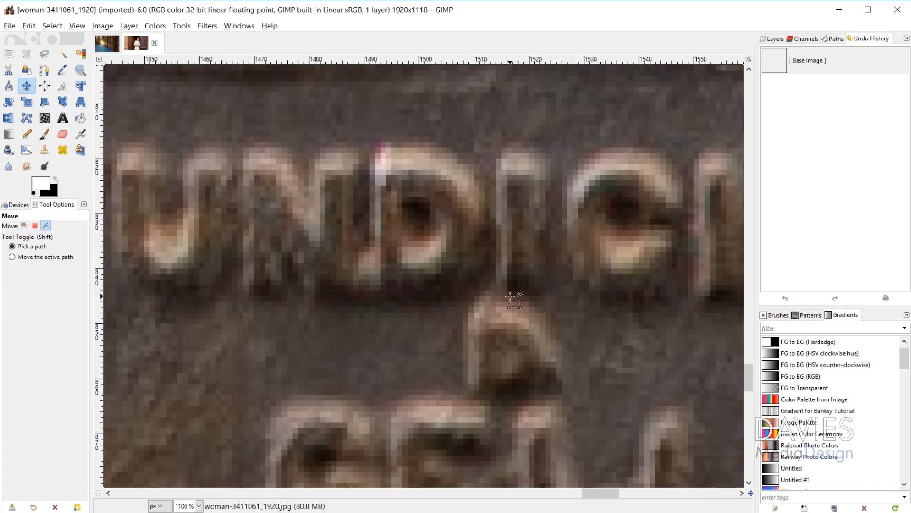
{"action": "scroll", "coordinate": [490, 298], "scroll_direction": "down", "scroll_amount": 6}
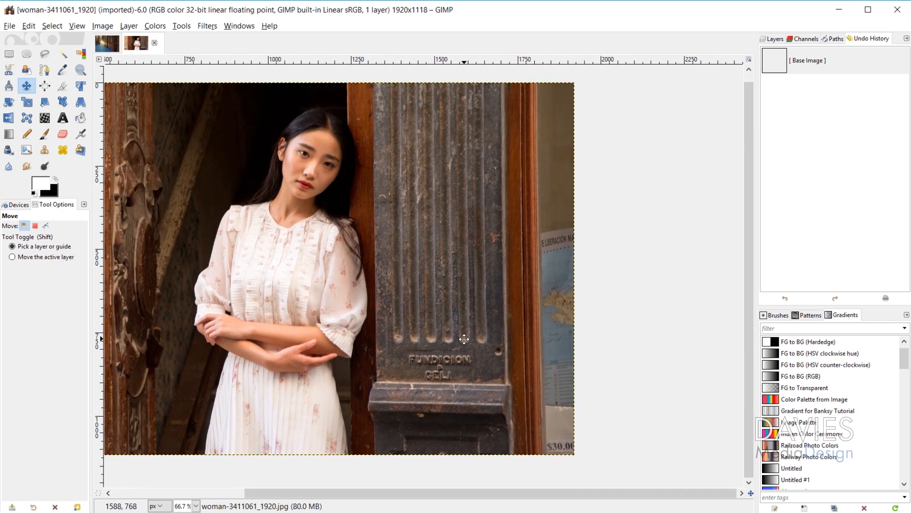
{"action": "left_click_drag", "start_coordinate": [471, 347], "coordinate": [624, 280]}
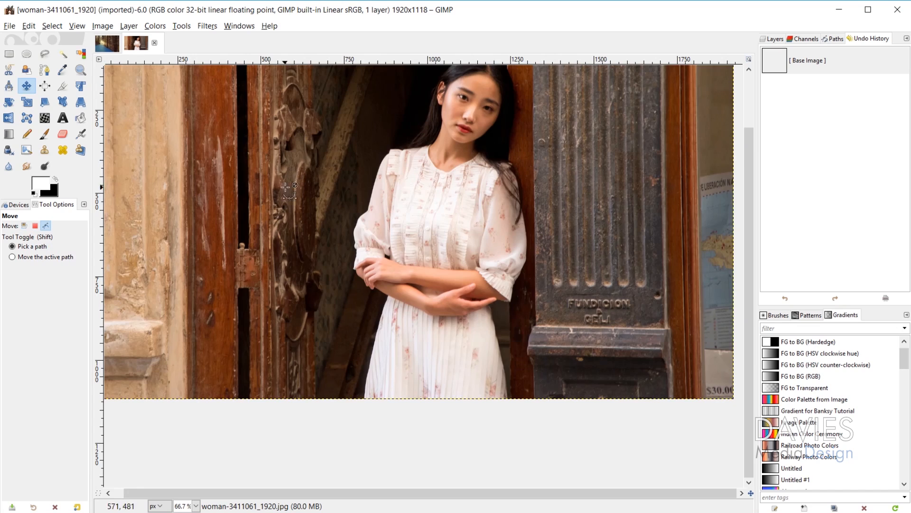
Inspect the magnified photo from the carved wooden door across to the metal column and back, finishing with the full image.
{"action": "scroll", "coordinate": [302, 187], "scroll_direction": "up", "scroll_amount": 5}
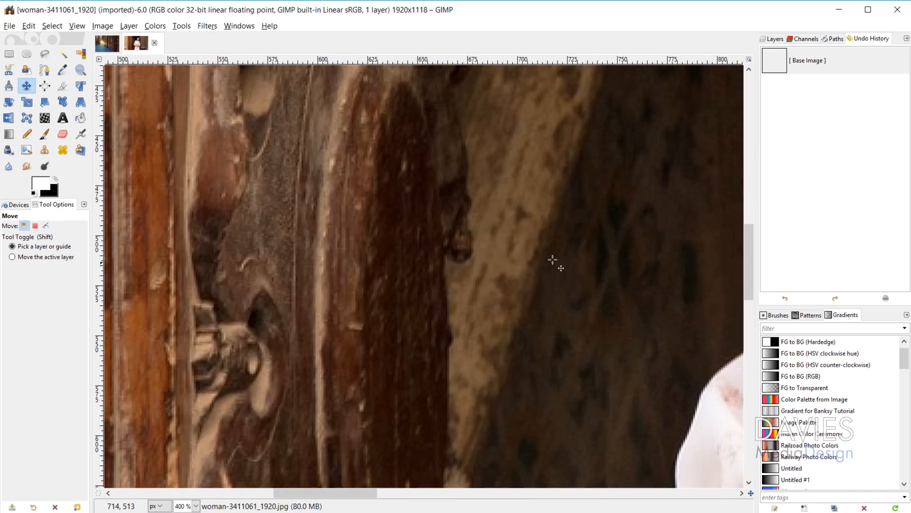
{"action": "left_click_drag", "start_coordinate": [566, 254], "coordinate": [165, 182]}
{"action": "left_click_drag", "start_coordinate": [573, 167], "coordinate": [166, 268]}
{"action": "left_click_drag", "start_coordinate": [628, 159], "coordinate": [184, 335]}
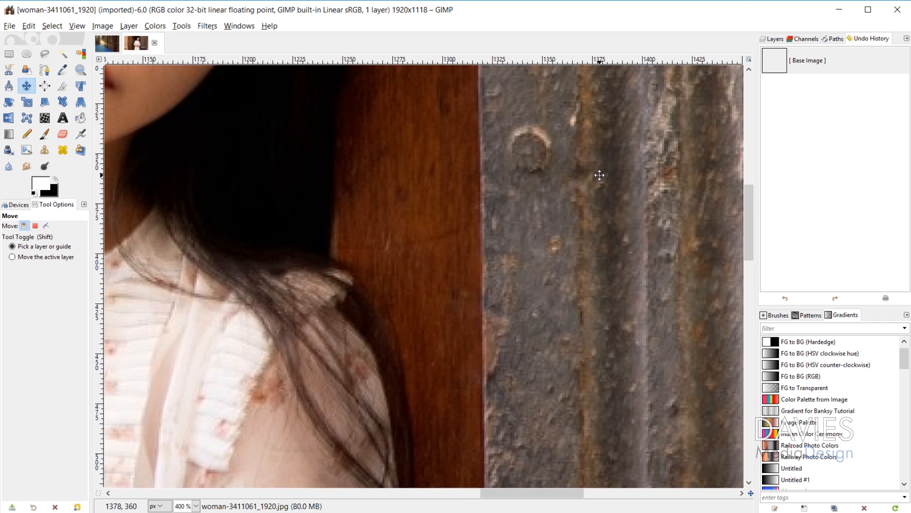
{"action": "left_click_drag", "start_coordinate": [600, 175], "coordinate": [111, 306]}
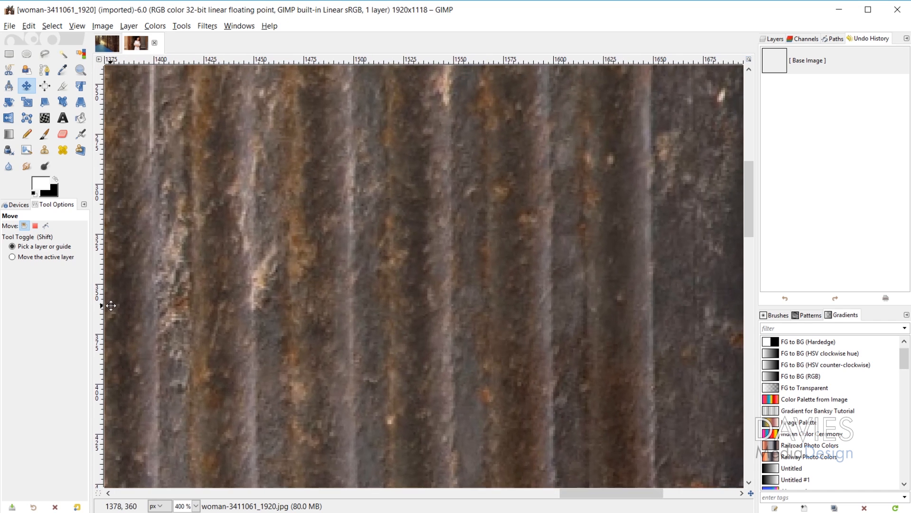
{"action": "left_click_drag", "start_coordinate": [262, 255], "coordinate": [682, 453]}
{"action": "left_click_drag", "start_coordinate": [254, 206], "coordinate": [625, 197]}
{"action": "scroll", "coordinate": [382, 311], "scroll_direction": "down", "scroll_amount": 2}
{"action": "scroll", "coordinate": [381, 311], "scroll_direction": "down", "scroll_amount": 4}
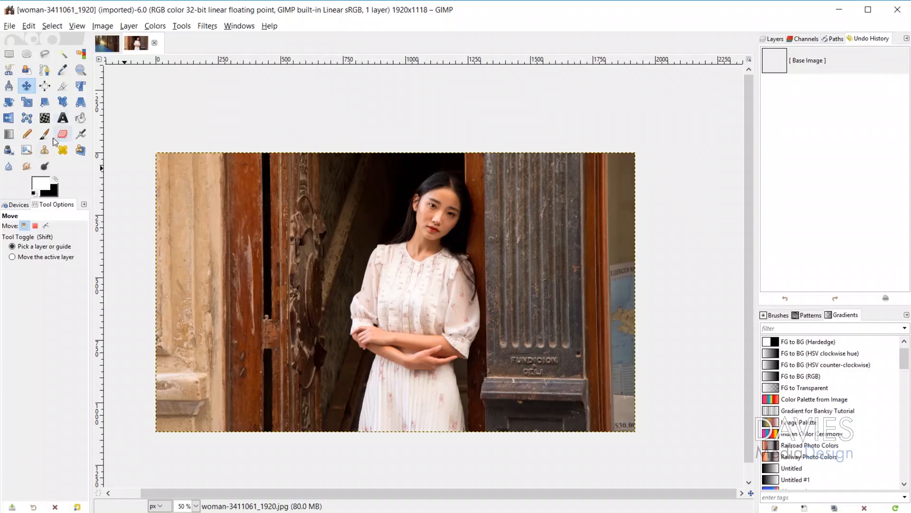
Paint a white freehand scribble across the doorway beside the woman with the Paintbrush, and undo the stroke.
{"action": "left_click", "coordinate": [44, 134]}
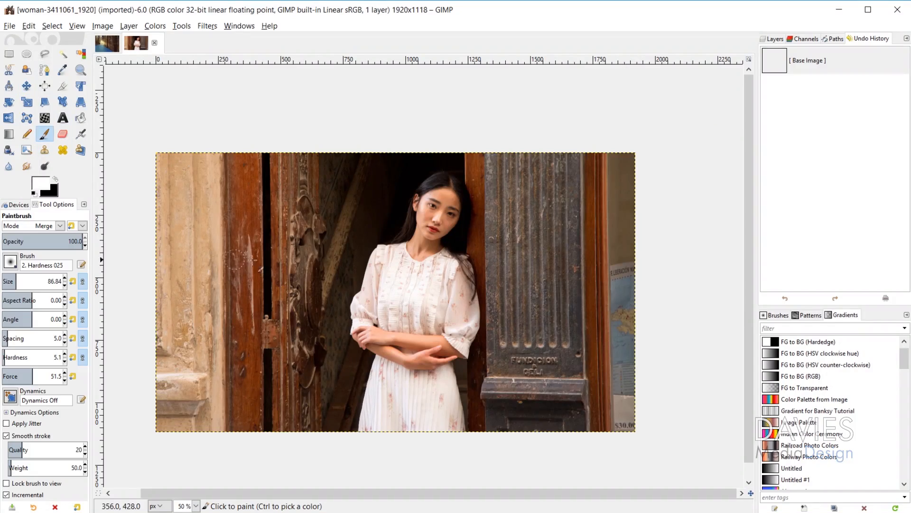
{"action": "mouse_move", "coordinate": [452, 214]}
{"action": "left_mouse_down"}
{"action": "mouse_move", "coordinate": [184, 274]}
{"action": "mouse_move", "coordinate": [266, 251]}
{"action": "mouse_move", "coordinate": [262, 283]}
{"action": "mouse_move", "coordinate": [368, 264]}
{"action": "left_mouse_up"}
{"action": "key", "text": "ctrl+z"}
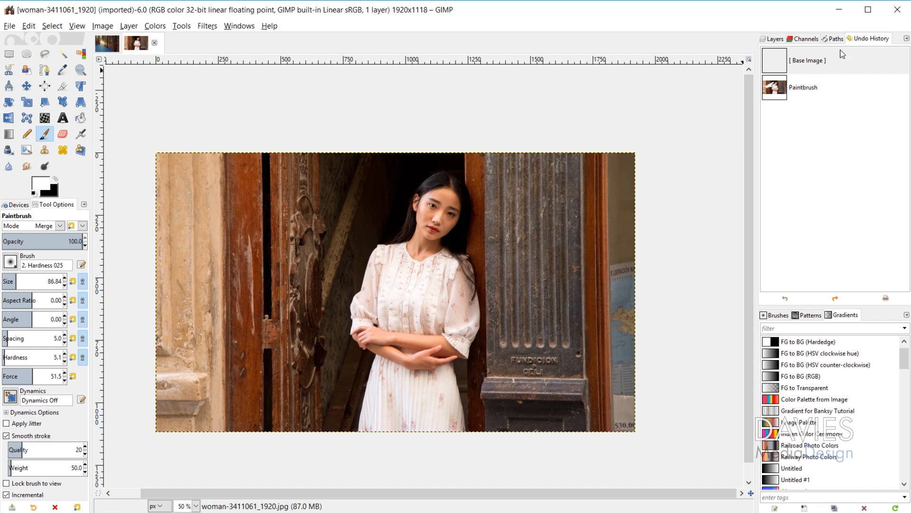
Open the Undo History dialog, detach it from its dock, and dock it back beside Paths.
{"action": "left_click", "coordinate": [239, 25]}
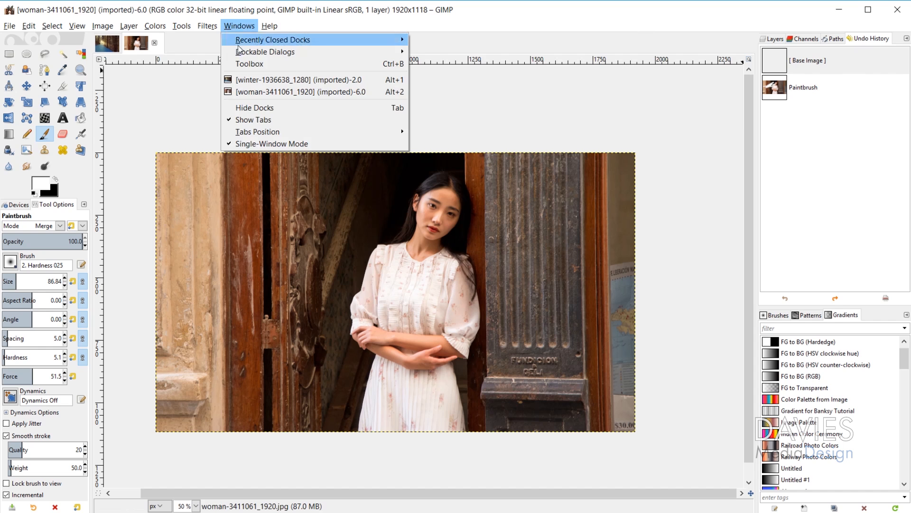
{"action": "mouse_move", "coordinate": [251, 56]}
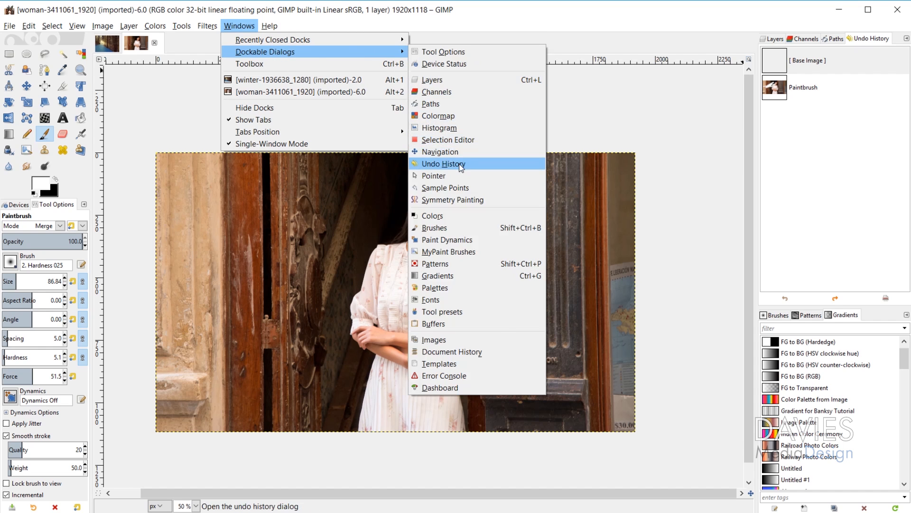
{"action": "left_click", "coordinate": [444, 163]}
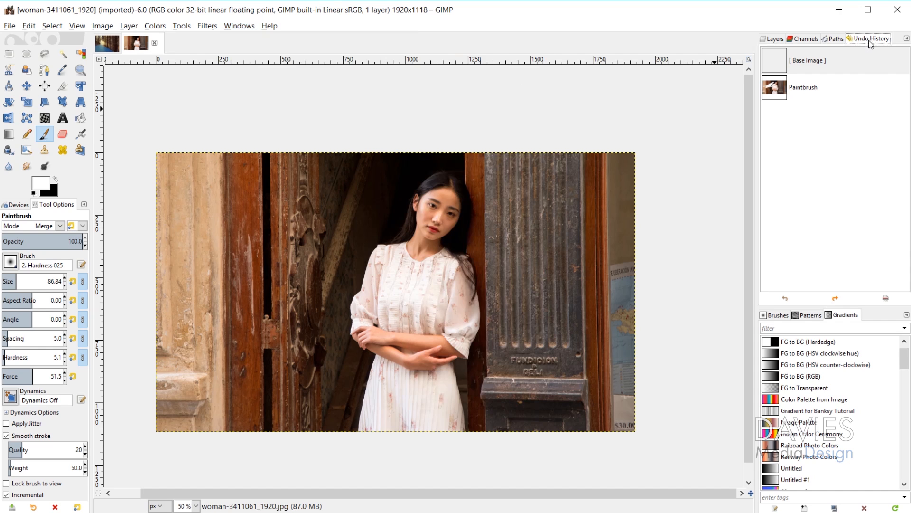
{"action": "left_click_drag", "start_coordinate": [871, 42], "coordinate": [649, 128]}
{"action": "left_click_drag", "start_coordinate": [620, 59], "coordinate": [857, 42]}
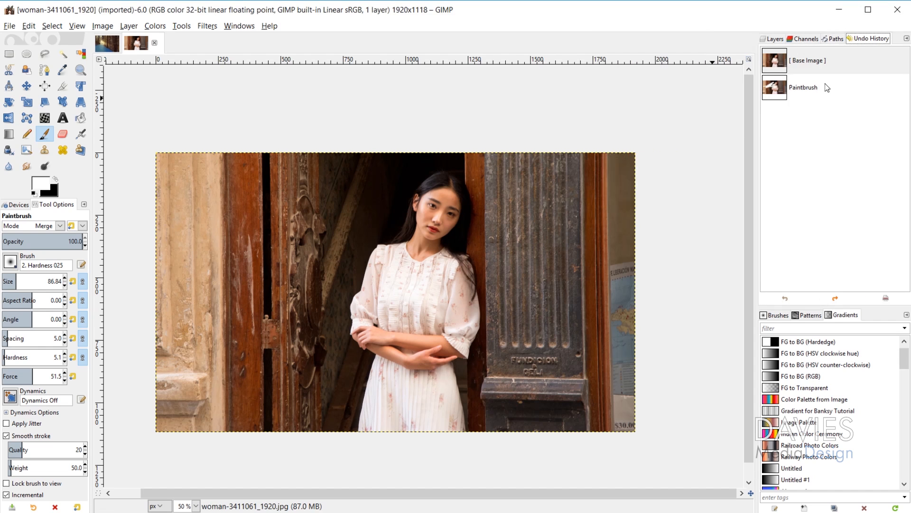
Switch the photo between its Base Image and Paintbrush states in the undo history, and redo the brush stroke.
{"action": "left_click", "coordinate": [799, 89]}
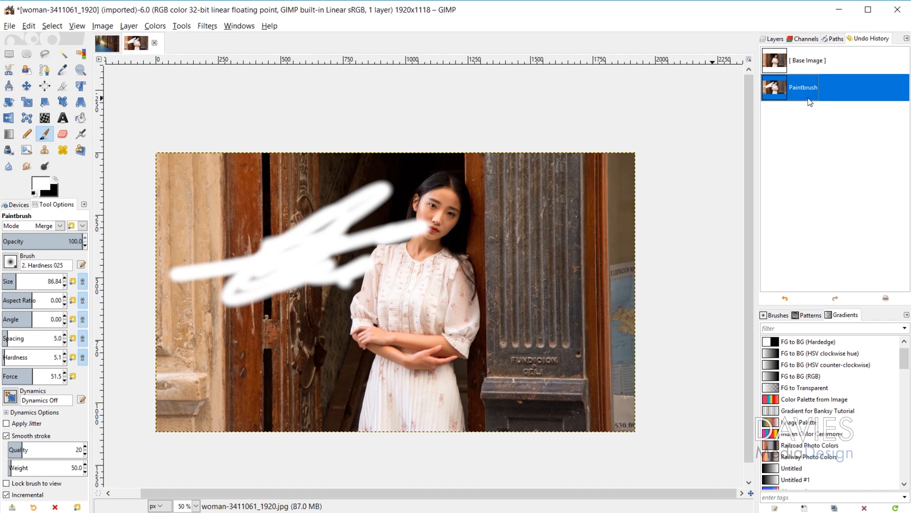
{"action": "left_click", "coordinate": [813, 64]}
{"action": "left_click", "coordinate": [794, 98]}
{"action": "left_click", "coordinate": [803, 63]}
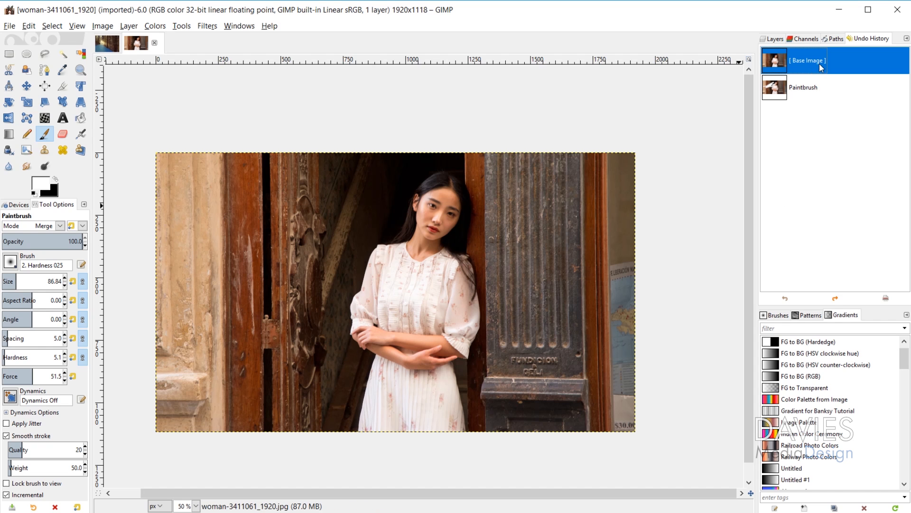
{"action": "key", "text": "ctrl+y"}
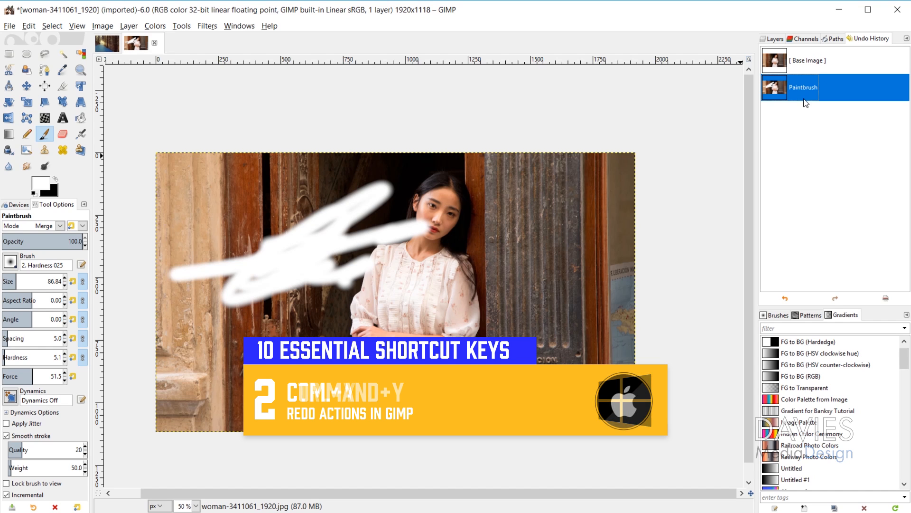
Undo the white brush stroke and select the entire canvas, with the Move tool active.
{"action": "key", "text": "ctrl+z"}
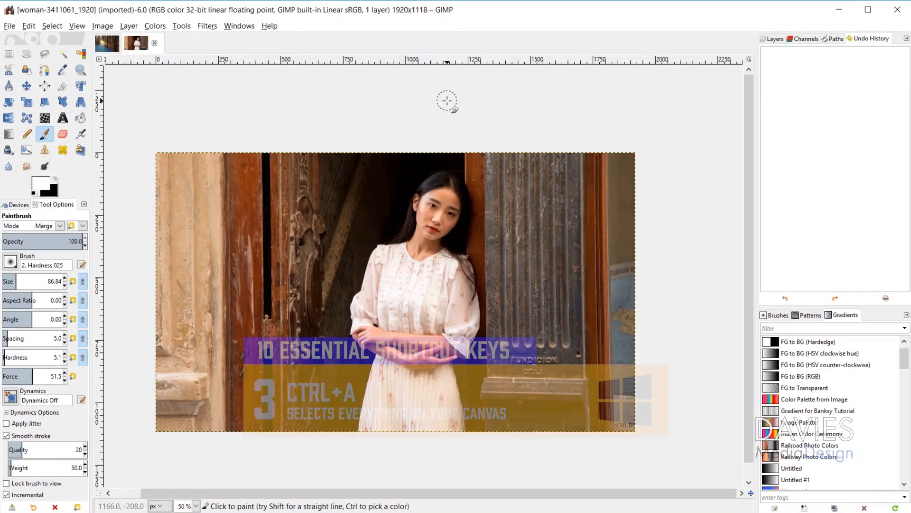
{"action": "key", "text": "ctrl+a"}
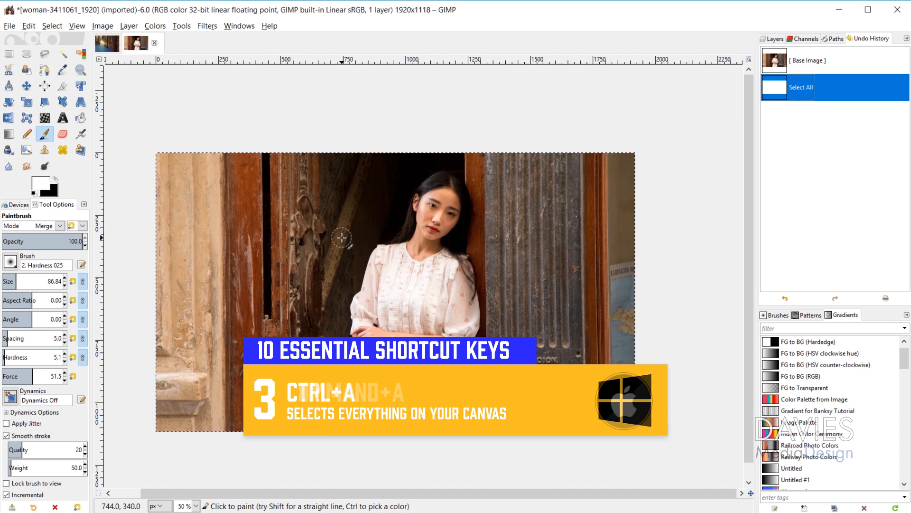
{"action": "key", "text": "m"}
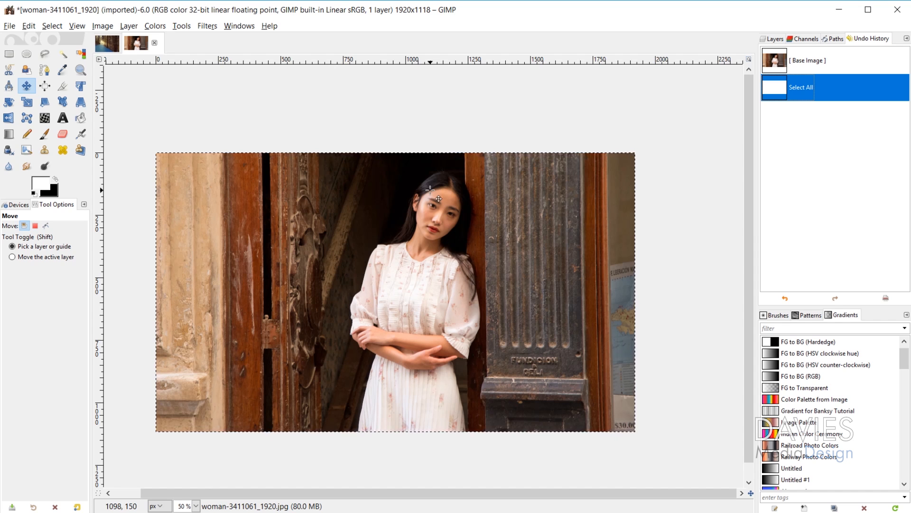
Deselect everything, return to the Select All state in the undo history, and deselect everything again.
{"action": "key", "text": "ctrl+shift+a"}
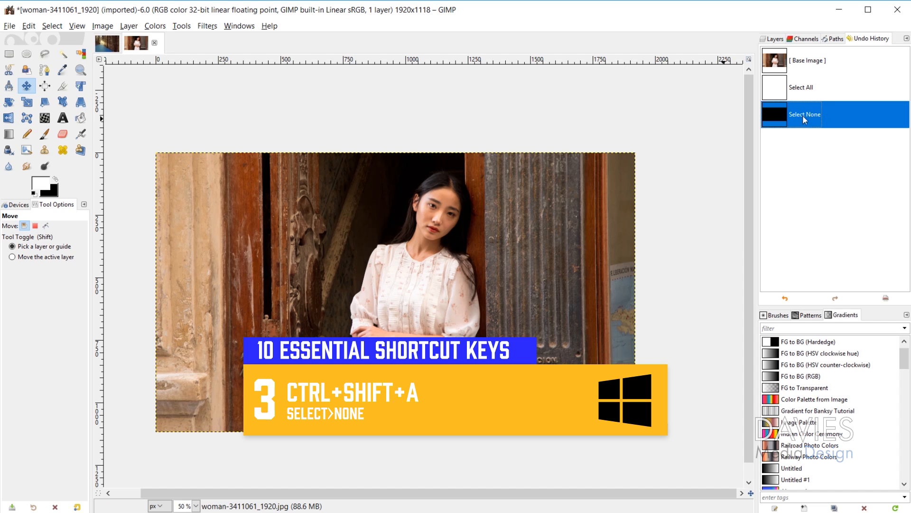
{"action": "left_click", "coordinate": [801, 90]}
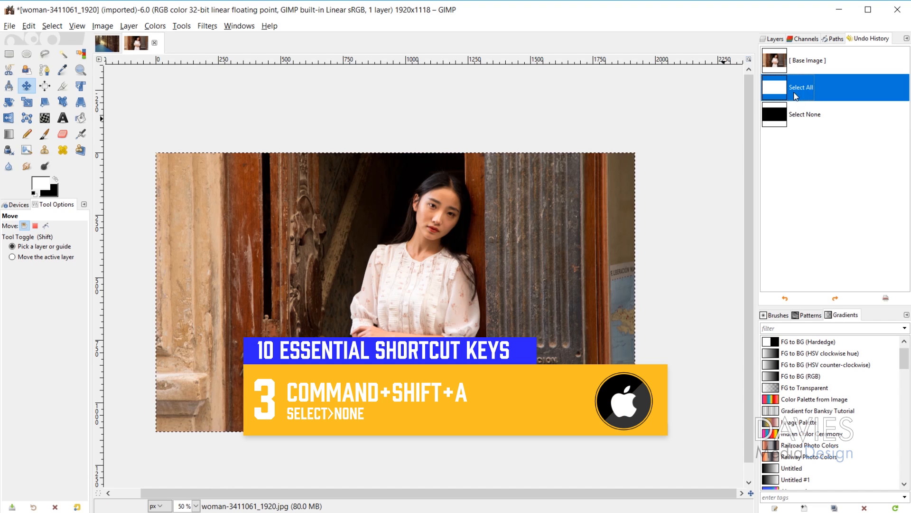
{"action": "key", "text": "ctrl+shift+a"}
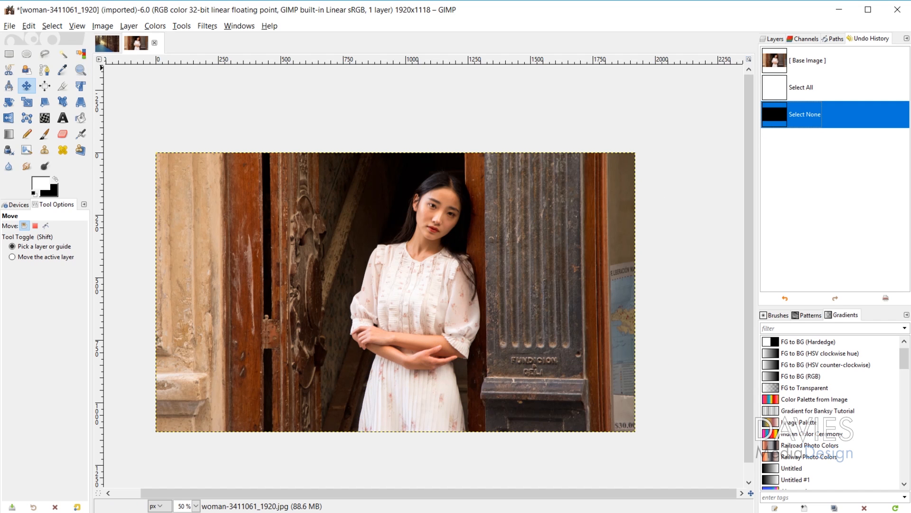
Make a rectangular selection about 1348 × 694 px around the woman, and add an overlapping rectangle about 1024 × 484 px toward the upper-left.
{"action": "left_click", "coordinate": [9, 55]}
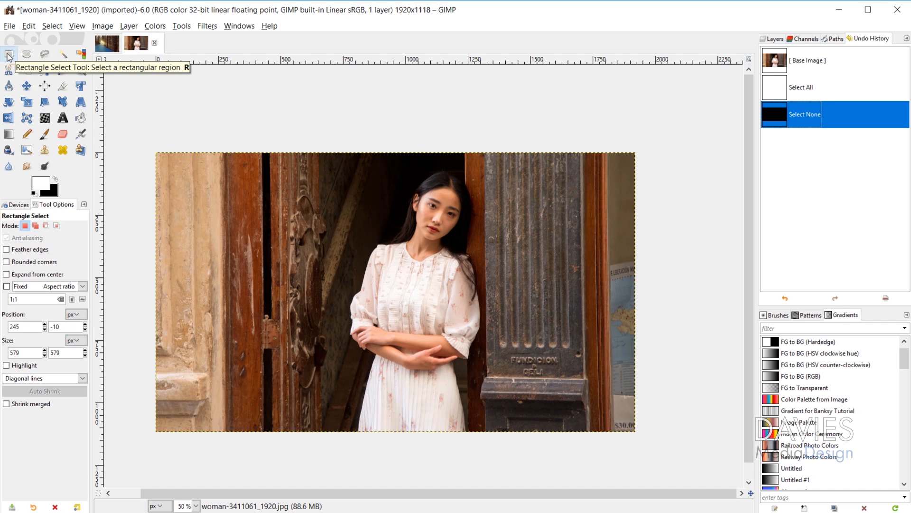
{"action": "left_click_drag", "start_coordinate": [238, 199], "coordinate": [576, 371]}
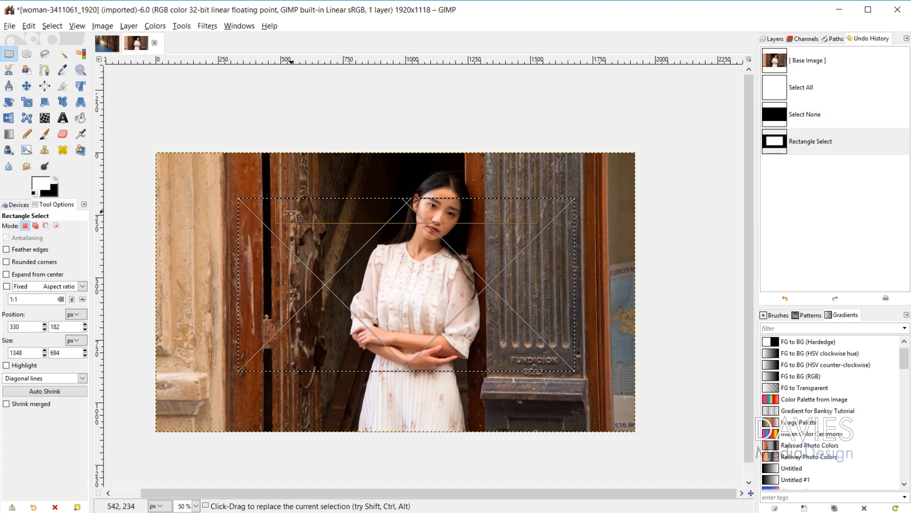
{"action": "key", "text": "shift"}
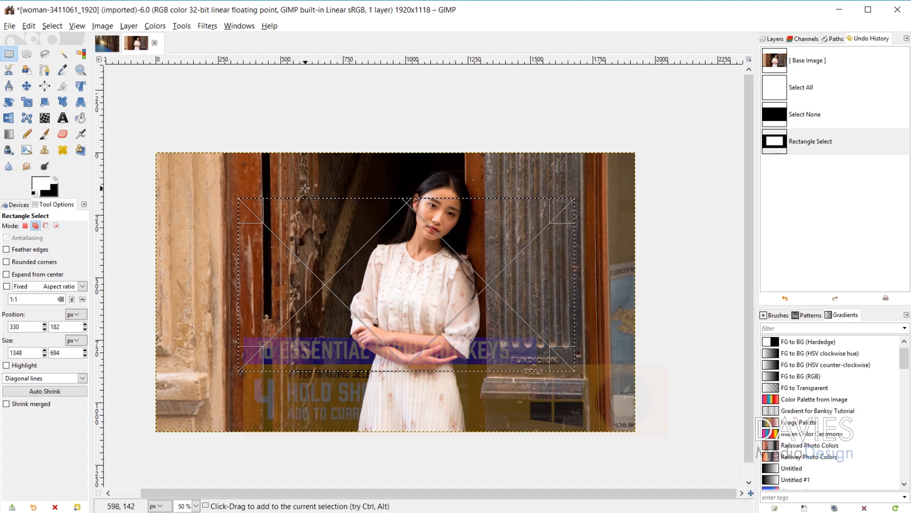
{"action": "left_click_drag", "start_coordinate": [222, 177], "coordinate": [476, 298]}
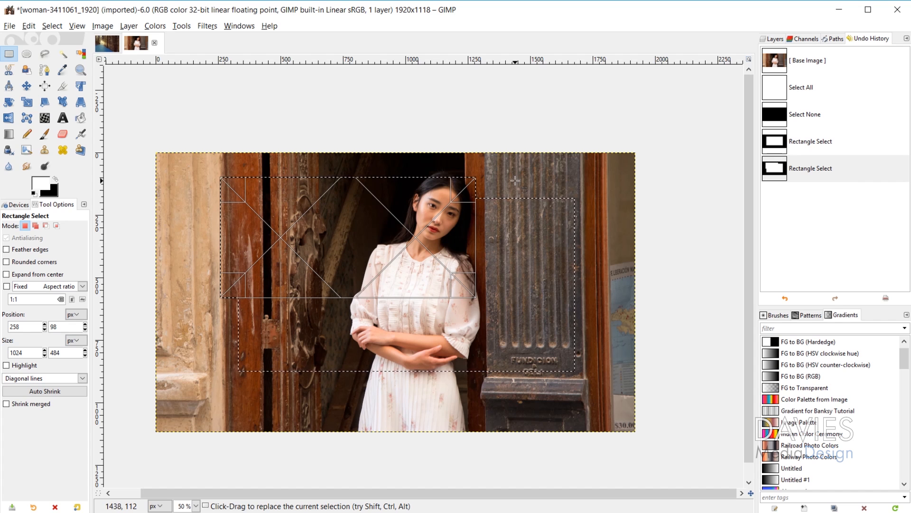
Subtract a rectangle about 714 × 550 px around the woman's upper body, and intersect the remaining selection with one about 1420 × 692 px.
{"action": "key", "text": "ctrl"}
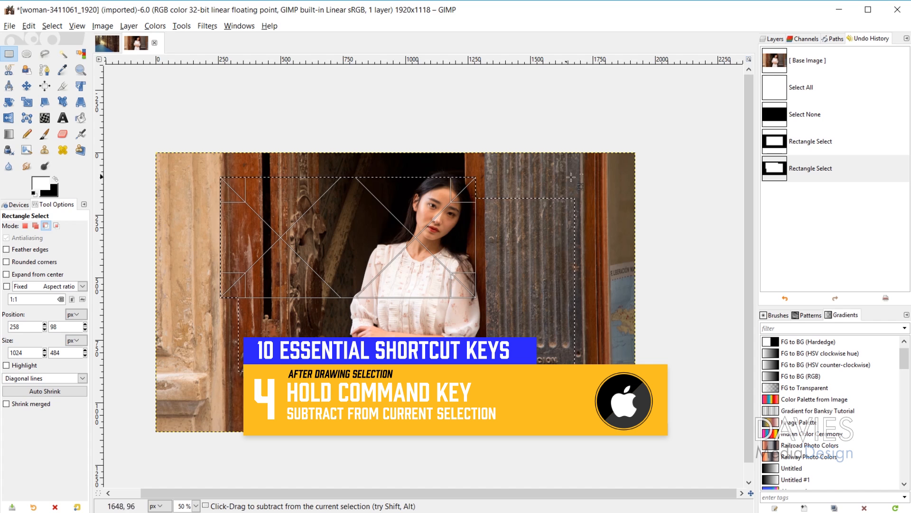
{"action": "left_click_drag", "start_coordinate": [531, 168], "coordinate": [352, 305]}
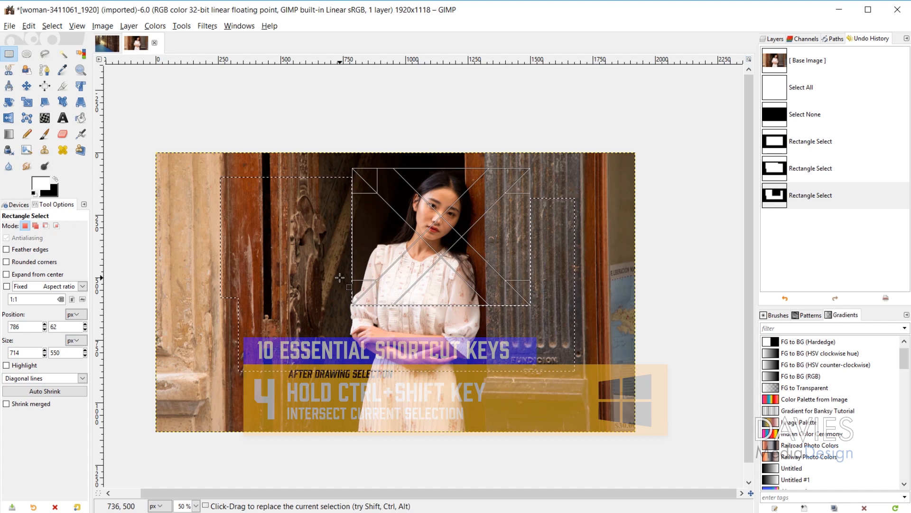
{"action": "key", "text": "ctrl+shift"}
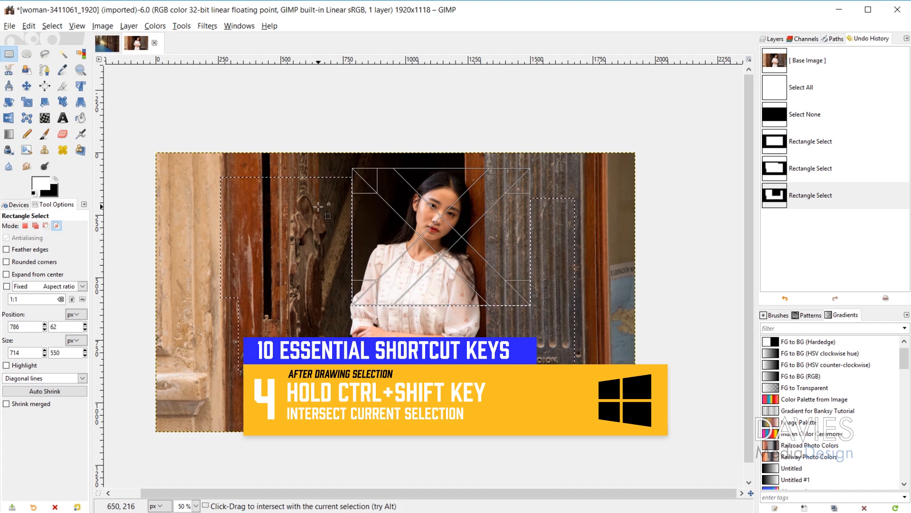
{"action": "left_click", "coordinate": [56, 227]}
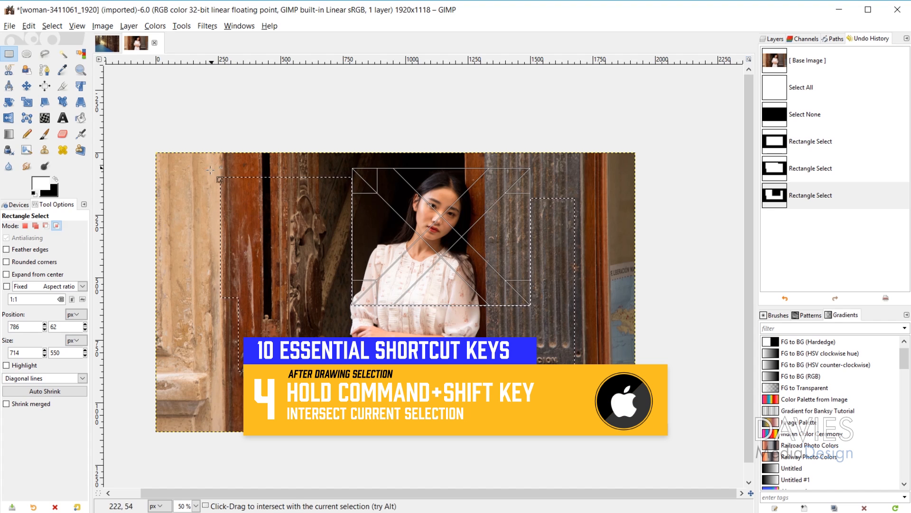
{"action": "left_click_drag", "start_coordinate": [196, 159], "coordinate": [551, 332]}
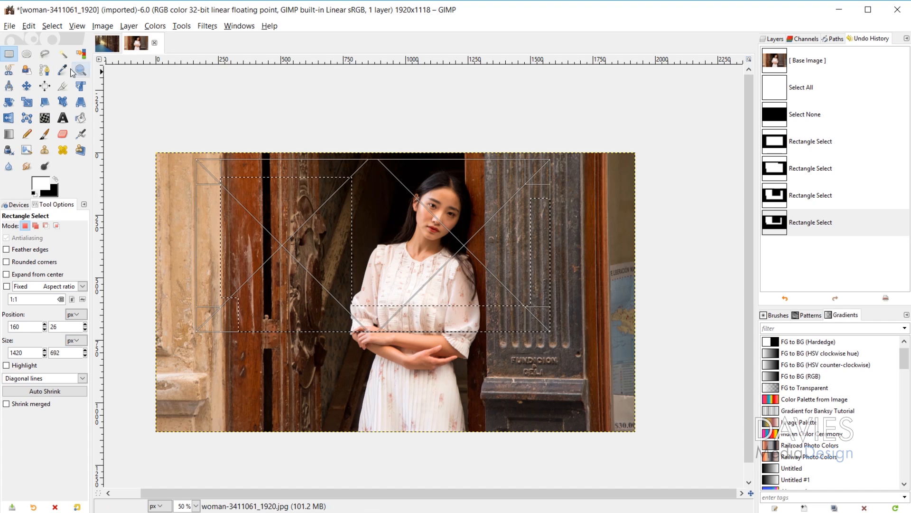
Add an elliptical area about 816 × 324 px, from the carved door to the woman's face, to the current selection and finalize it.
{"action": "left_click", "coordinate": [26, 54]}
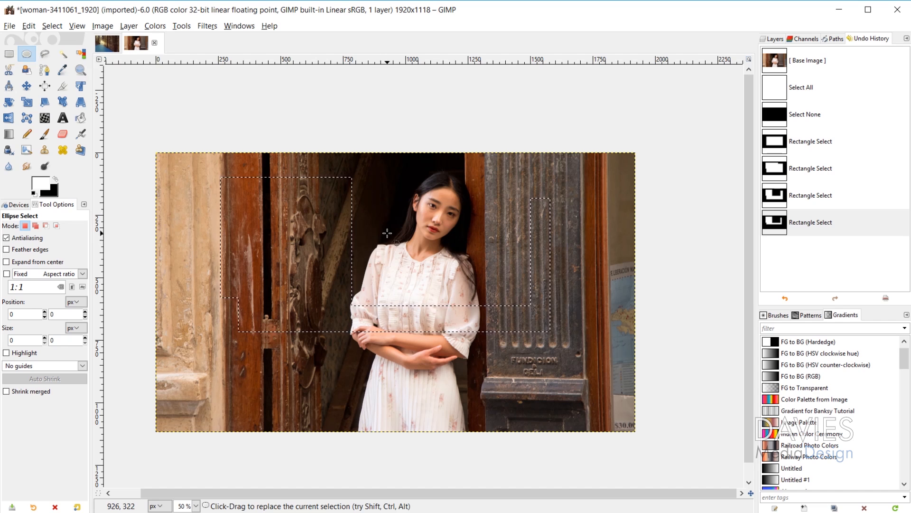
{"action": "key", "text": "ctrl"}
{"action": "key", "text": "shift"}
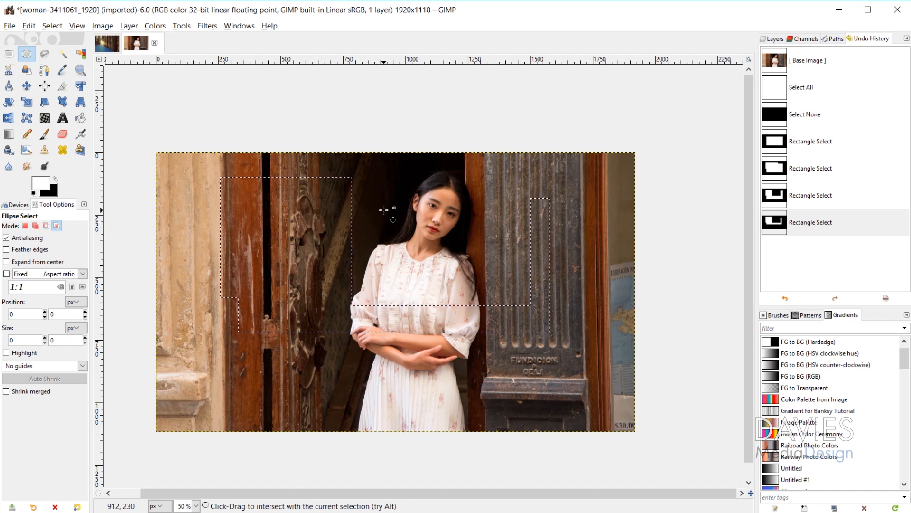
{"action": "key", "text": "shift"}
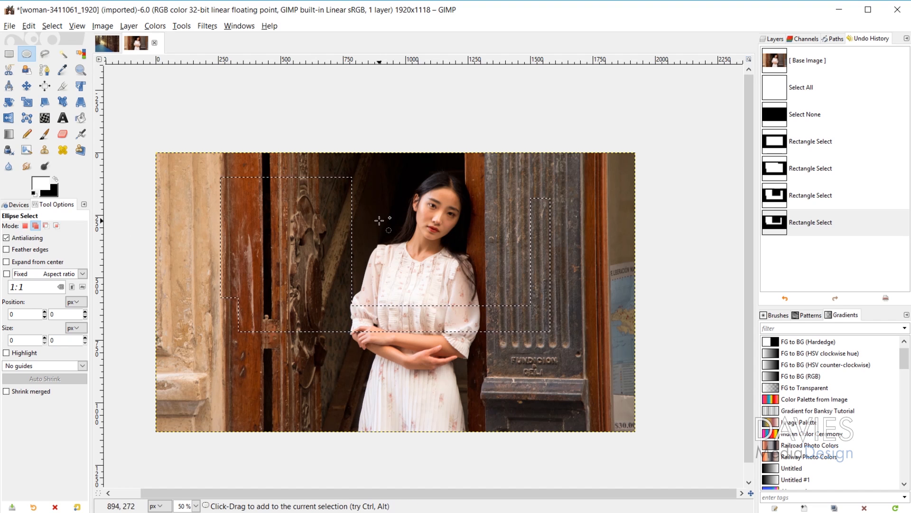
{"action": "left_click_drag", "start_coordinate": [458, 195], "coordinate": [253, 277]}
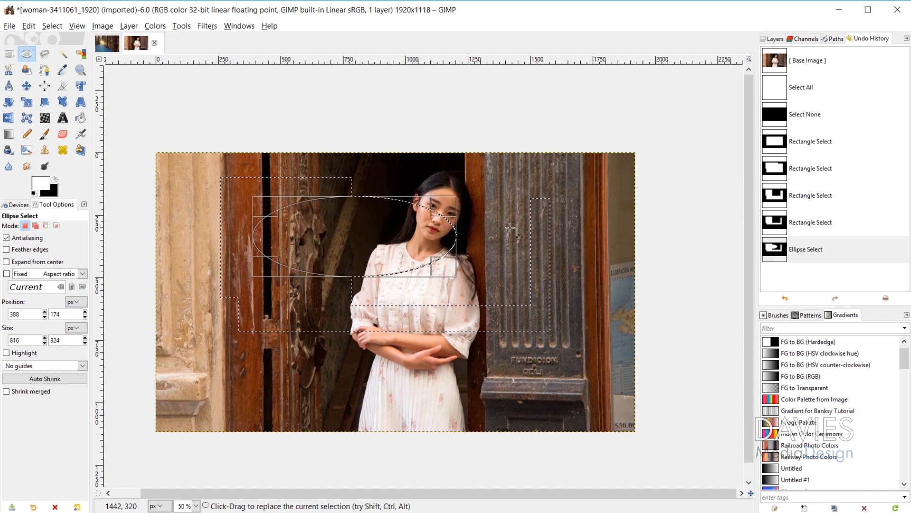
{"action": "left_click", "coordinate": [412, 232]}
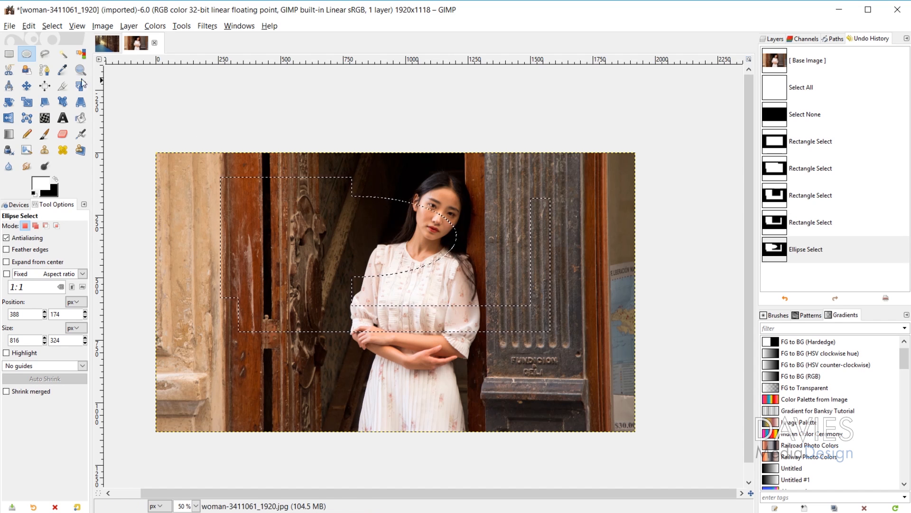
Go through the Free, Fuzzy, By Color, Scissors and Foreground Select tools to show their selection modes, and clear the selection.
{"action": "left_click", "coordinate": [45, 53]}
{"action": "left_click", "coordinate": [63, 54]}
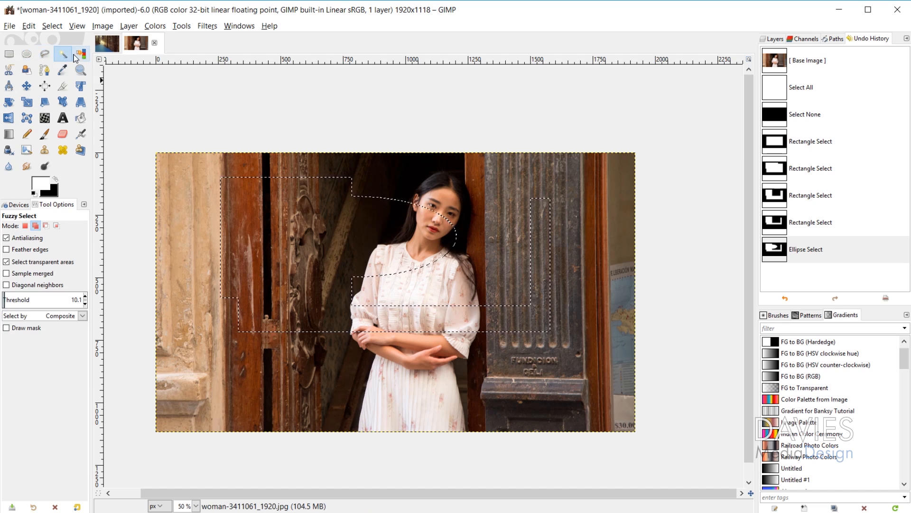
{"action": "left_click", "coordinate": [35, 225]}
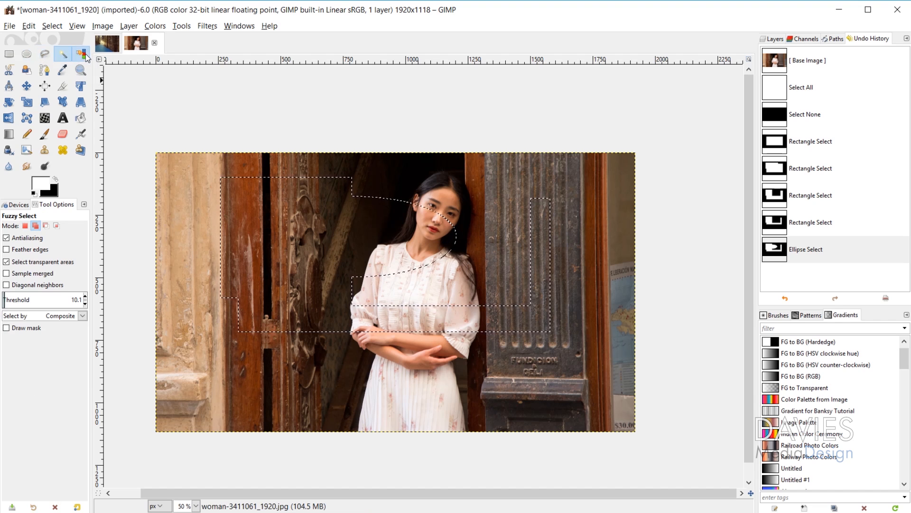
{"action": "left_click", "coordinate": [81, 53]}
{"action": "left_click", "coordinate": [8, 70]}
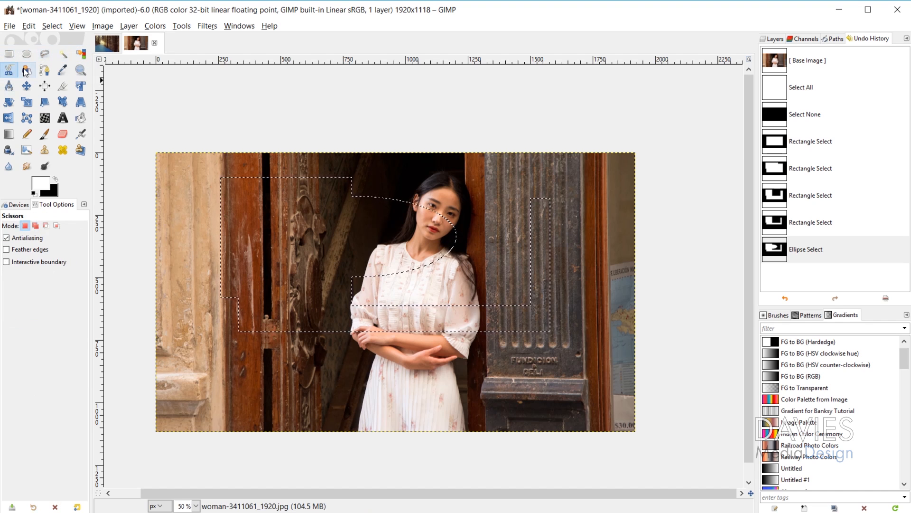
{"action": "left_click", "coordinate": [26, 70]}
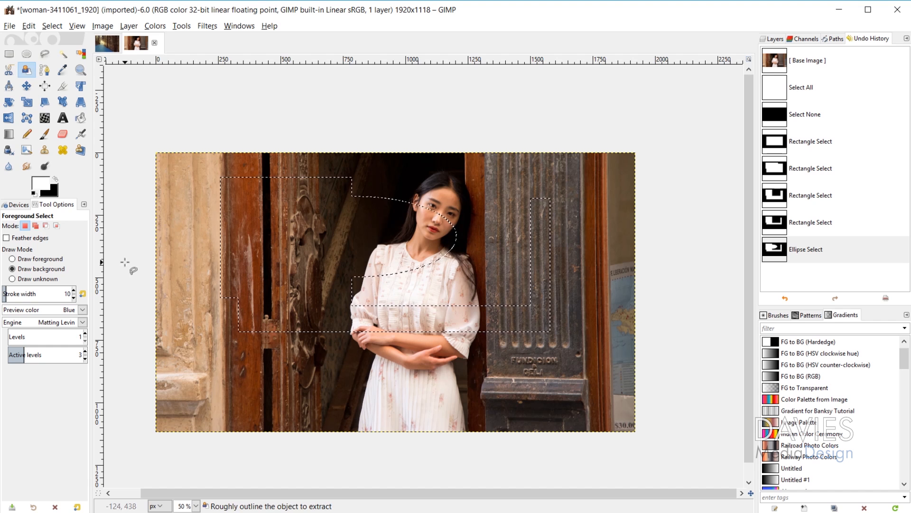
{"action": "key", "text": "shift+ctrl+a"}
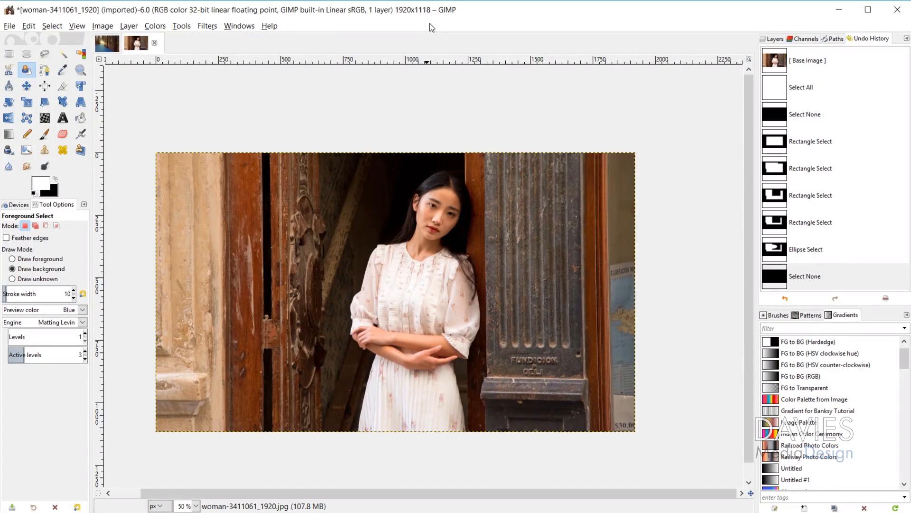
Search the available actions for "Hue-Sat" and open the Hue-Saturation adjustment.
{"action": "key", "text": "slash"}
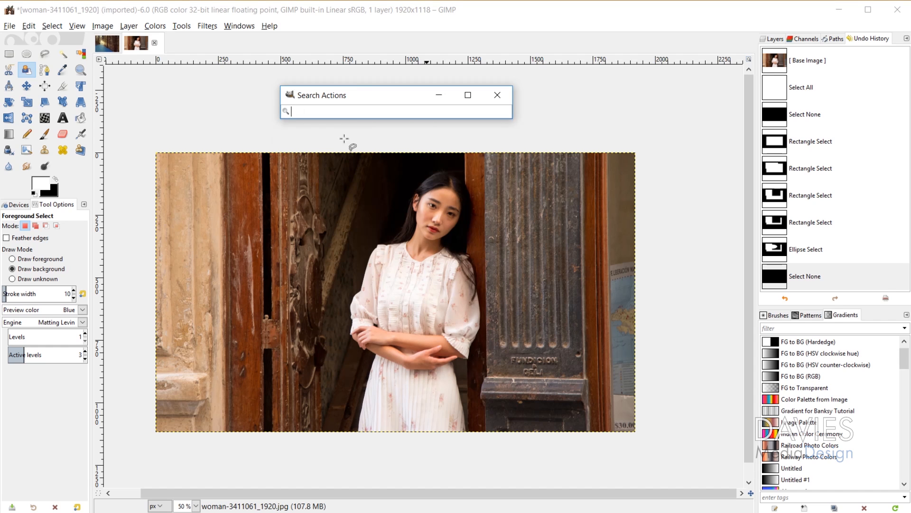
{"action": "type", "text": "Hue"}
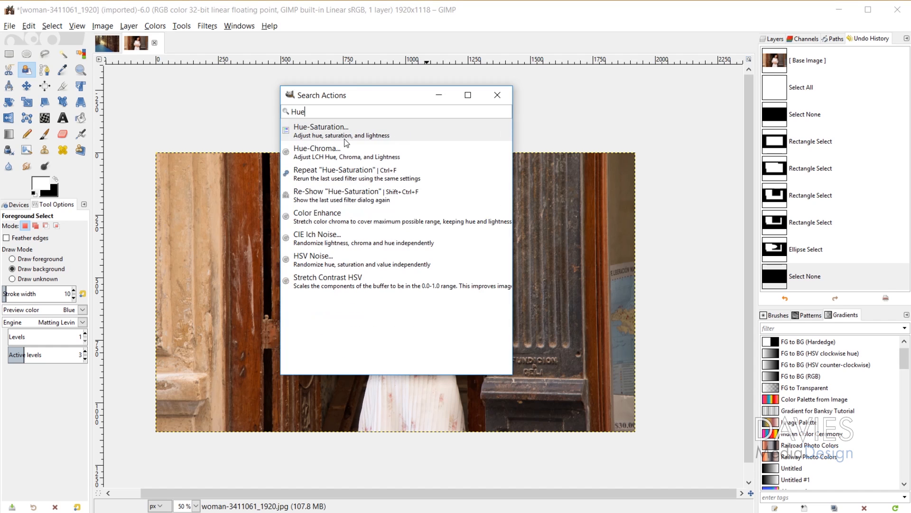
{"action": "type", "text": "-Sat"}
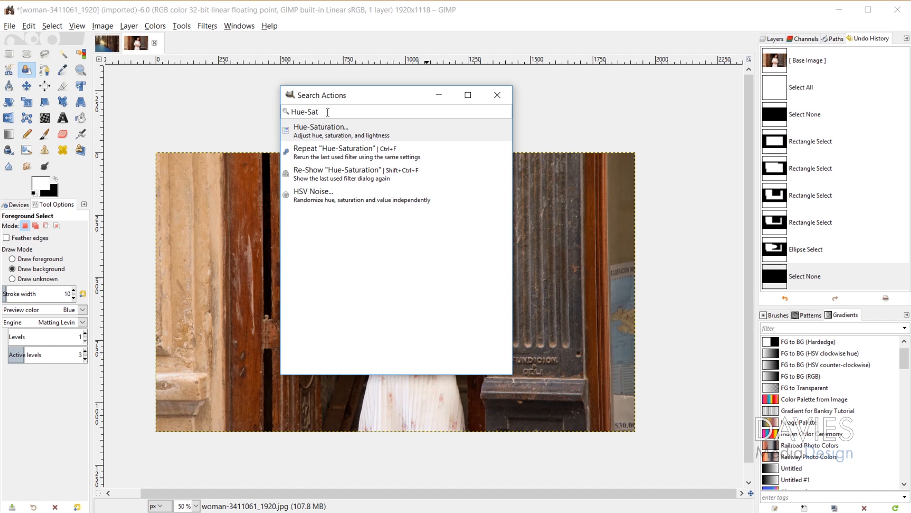
{"action": "left_click", "coordinate": [335, 135]}
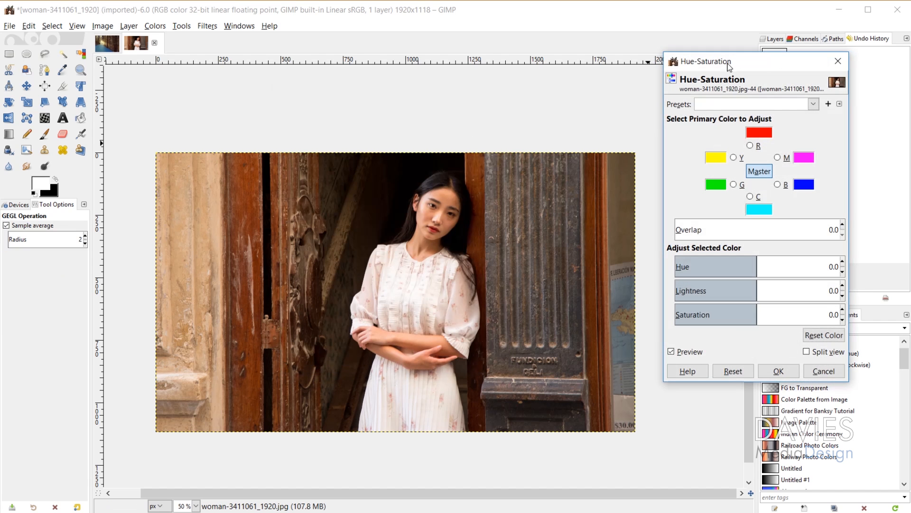
Raise the photo's master saturation to 27.3 and lightness to 5.5, and apply the Hue-Saturation adjustment.
{"action": "left_click_drag", "start_coordinate": [730, 67], "coordinate": [617, 86]}
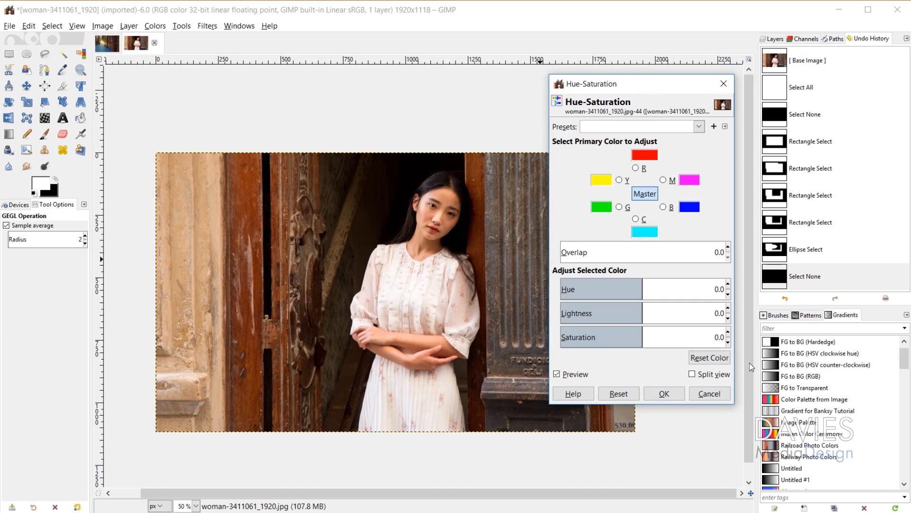
{"action": "left_click_drag", "start_coordinate": [645, 331], "coordinate": [646, 308]}
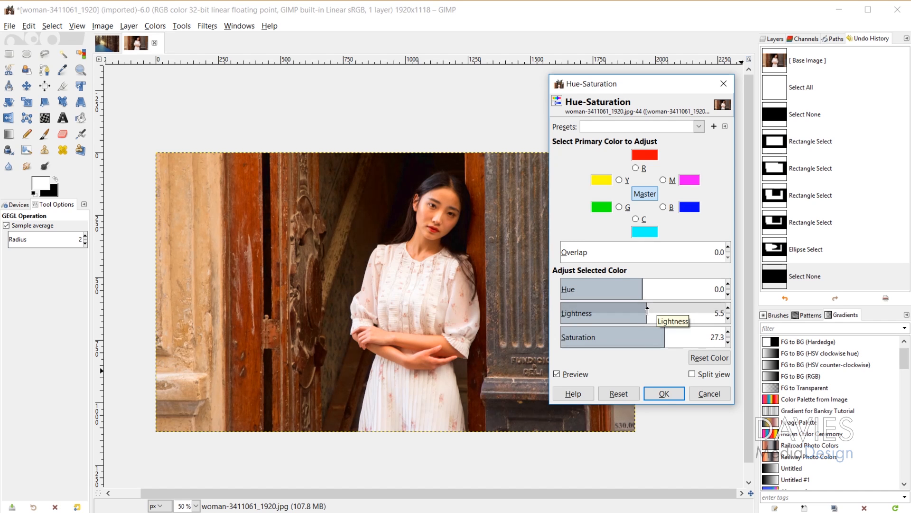
{"action": "left_click", "coordinate": [665, 394]}
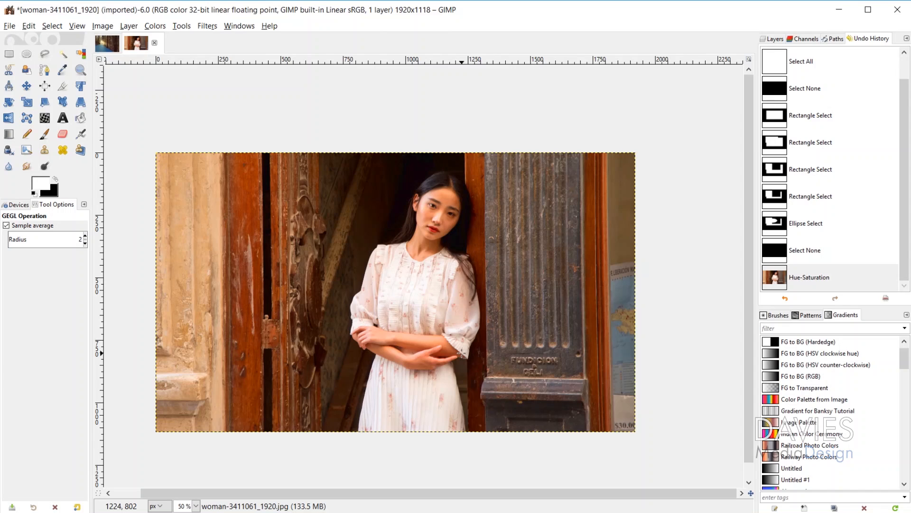
Search the actions for "winter" and switch to the already open winter-1936638_1280 image.
{"action": "key", "text": "slash"}
{"action": "type", "text": "winter"}
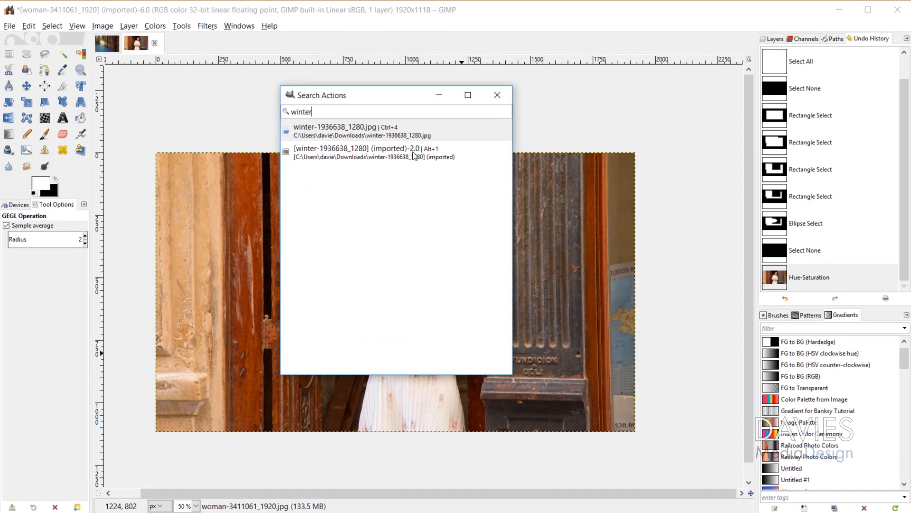
{"action": "left_click", "coordinate": [371, 159]}
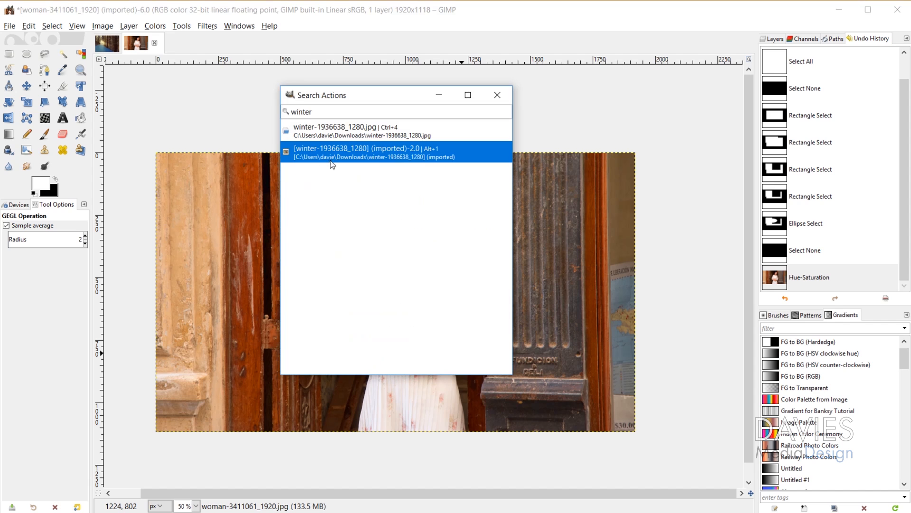
{"action": "double_click", "coordinate": [345, 154]}
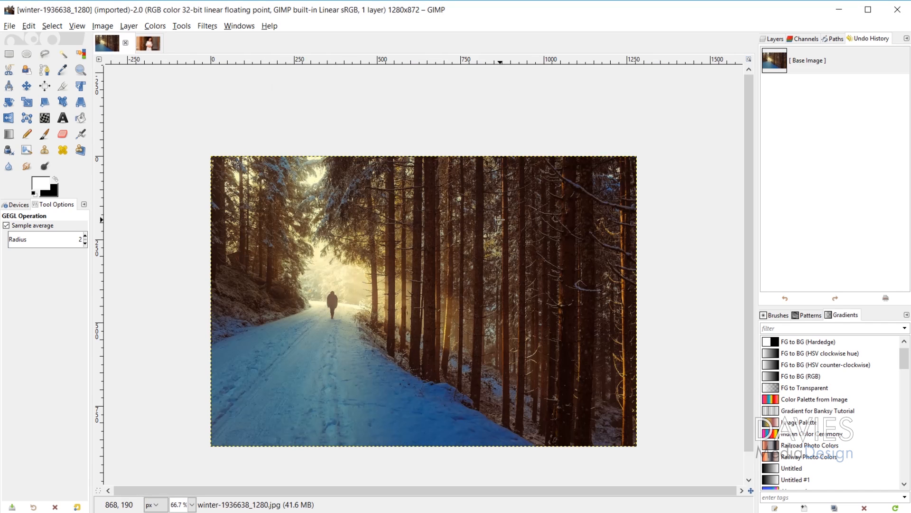
Switch to the woman-3411061_1920 image and activate the Paintbrush tool.
{"action": "left_click", "coordinate": [149, 43]}
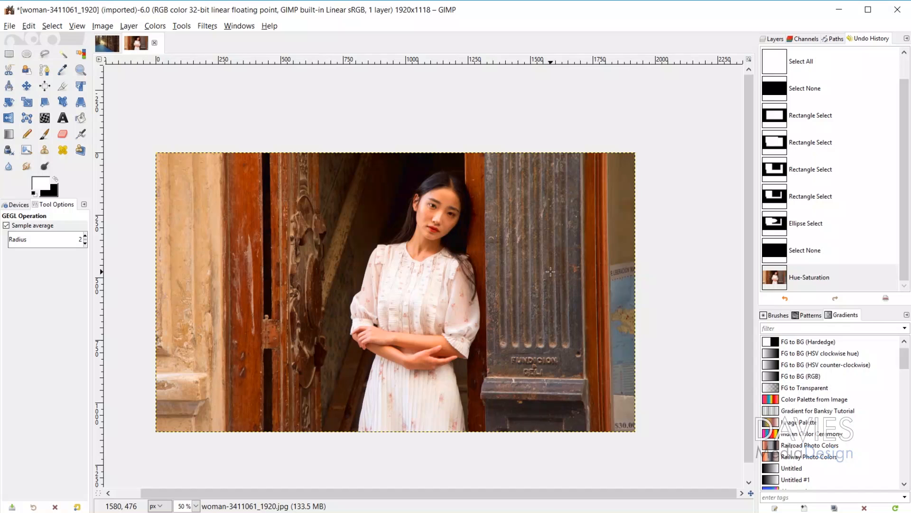
{"action": "left_click", "coordinate": [44, 134]}
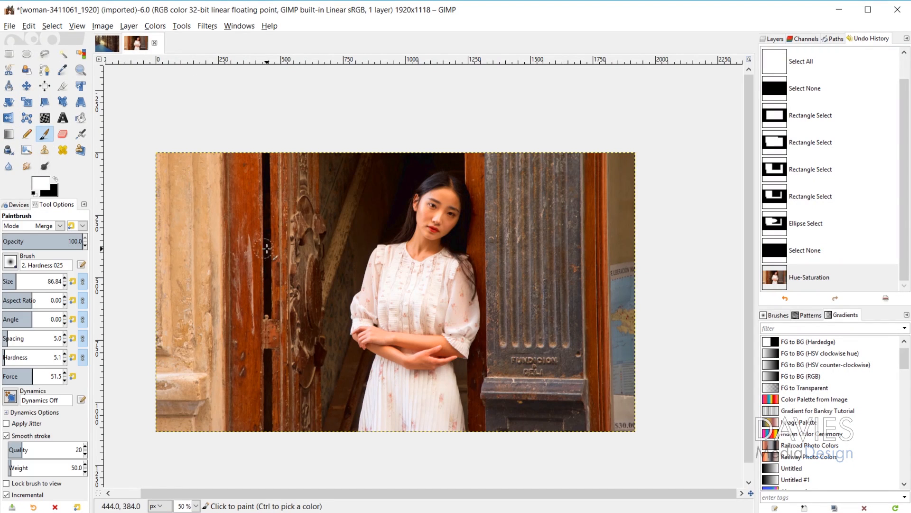
Paint freehand white strokes across the woman photo with the Paintbrush, and undo them.
{"action": "mouse_move", "coordinate": [223, 288]}
{"action": "left_mouse_down"}
{"action": "mouse_move", "coordinate": [292, 267]}
{"action": "mouse_move", "coordinate": [334, 282]}
{"action": "mouse_move", "coordinate": [284, 321]}
{"action": "mouse_move", "coordinate": [390, 267]}
{"action": "mouse_move", "coordinate": [378, 340]}
{"action": "mouse_move", "coordinate": [511, 282]}
{"action": "mouse_move", "coordinate": [591, 232]}
{"action": "mouse_move", "coordinate": [427, 240]}
{"action": "left_mouse_up"}
{"action": "left_click_drag", "start_coordinate": [210, 393], "coordinate": [542, 380]}
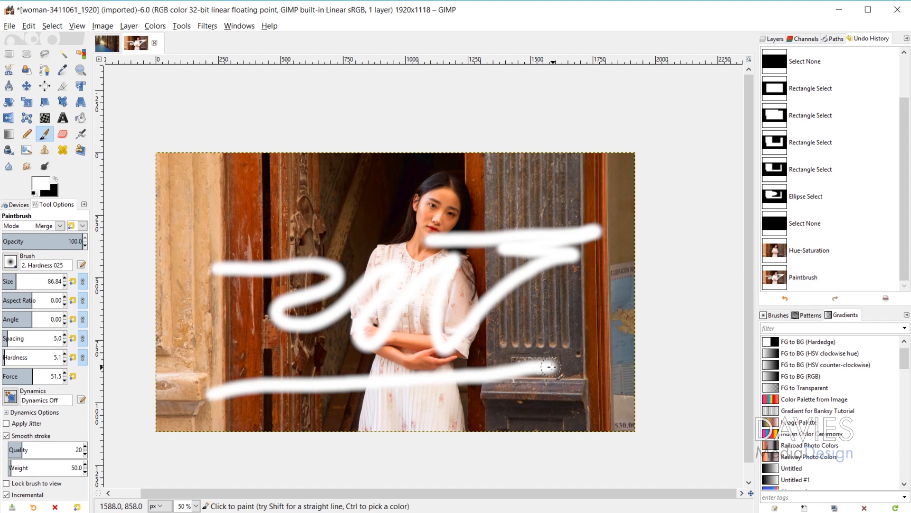
{"action": "key", "text": "ctrl+z"}
{"action": "key", "text": "ctrl+z"}
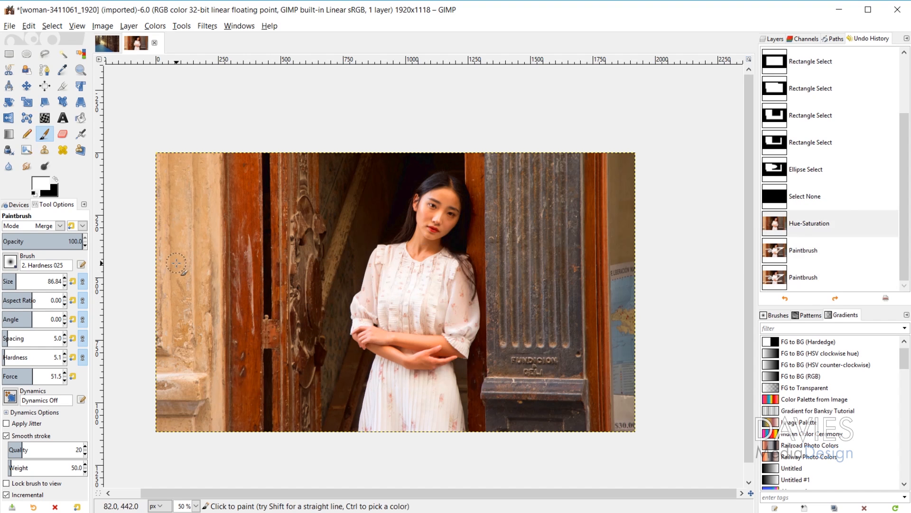
{"action": "left_click_drag", "start_coordinate": [184, 261], "coordinate": [618, 233]}
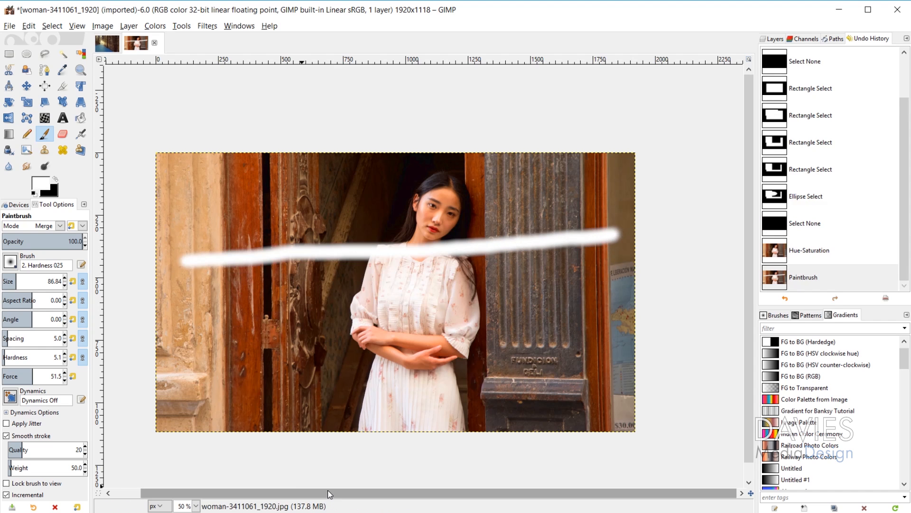
{"action": "key", "text": "ctrl+z"}
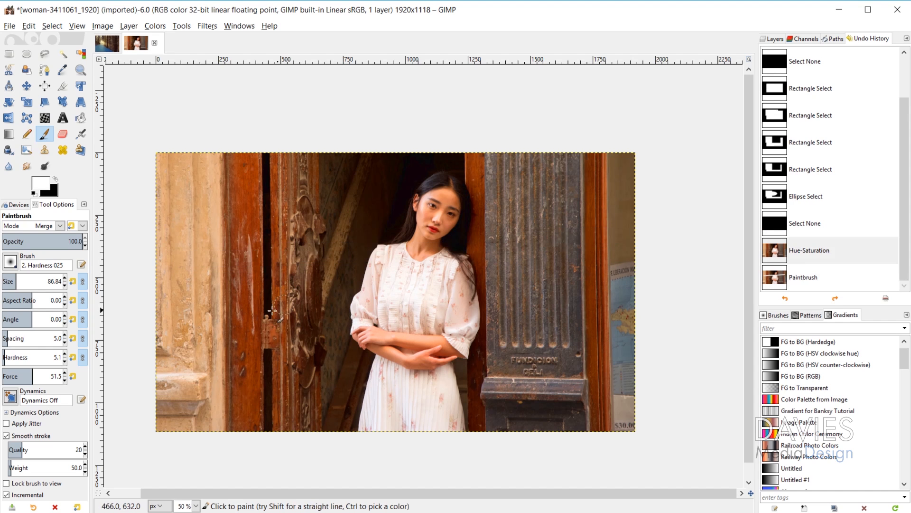
Paint a straight white line from the pale pillar up across the woman's face to the opposite door, and undo the line.
{"action": "left_click", "coordinate": [202, 285]}
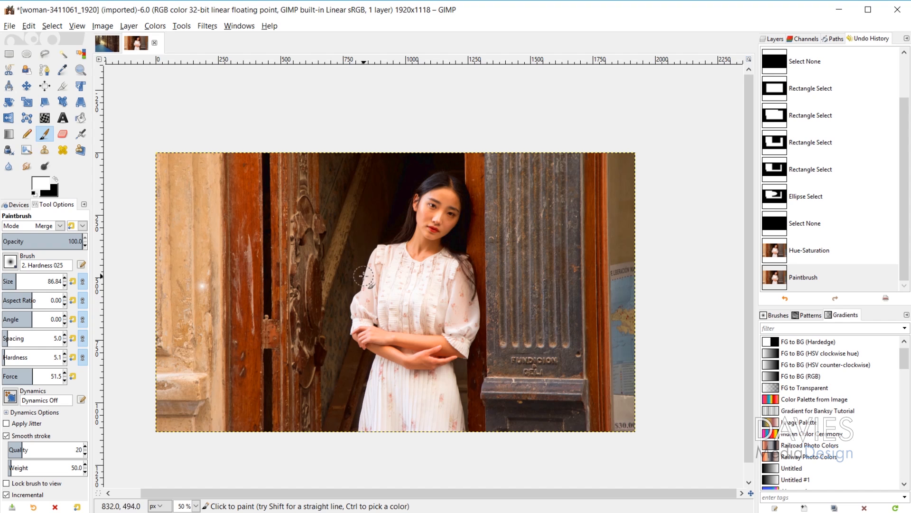
{"action": "key", "text": "shift"}
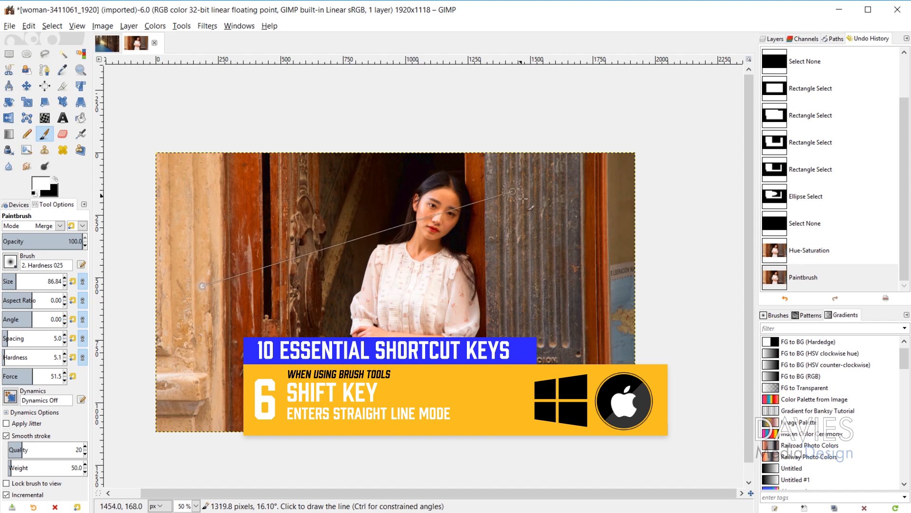
{"action": "left_click", "coordinate": [603, 172], "text": "shift"}
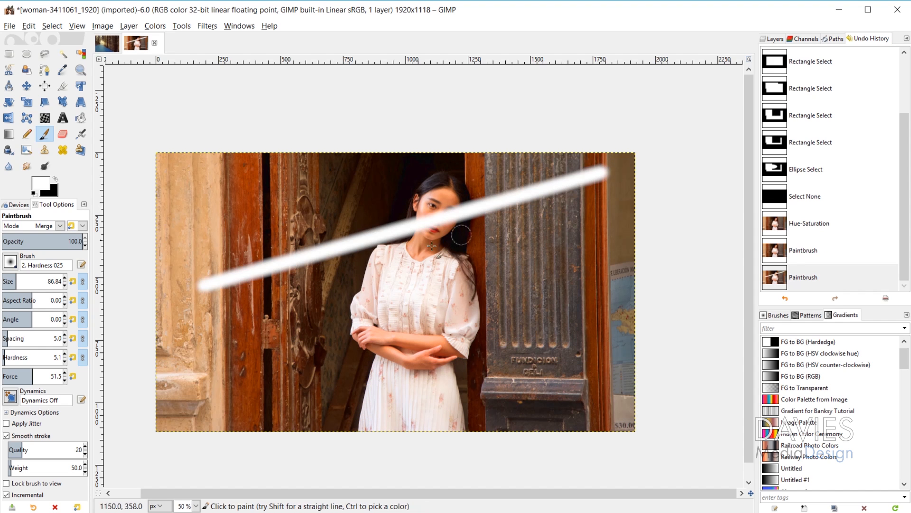
{"action": "key", "text": "ctrl+z"}
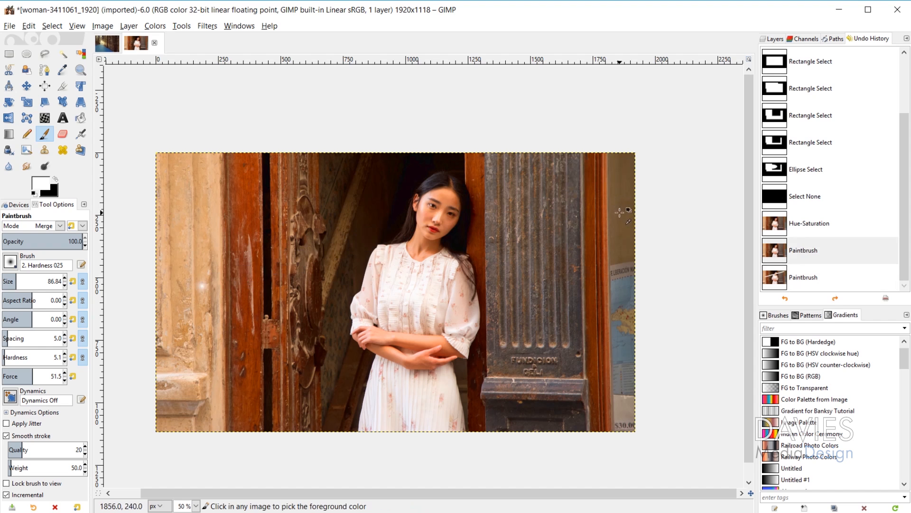
Paint connected straight white lines with constrained angles, starting at 45° from the pale pillar, and finish with one unconstrained line.
{"action": "key", "text": "shift"}
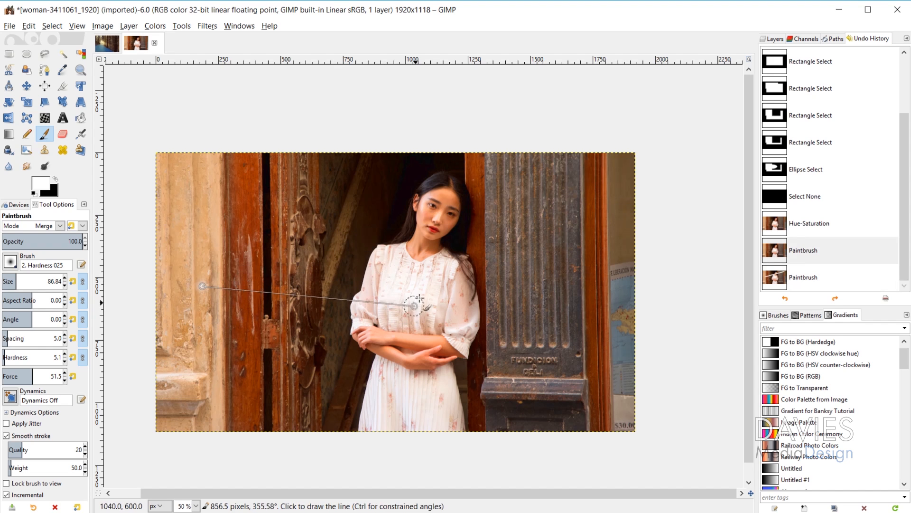
{"action": "key", "text": "ctrl"}
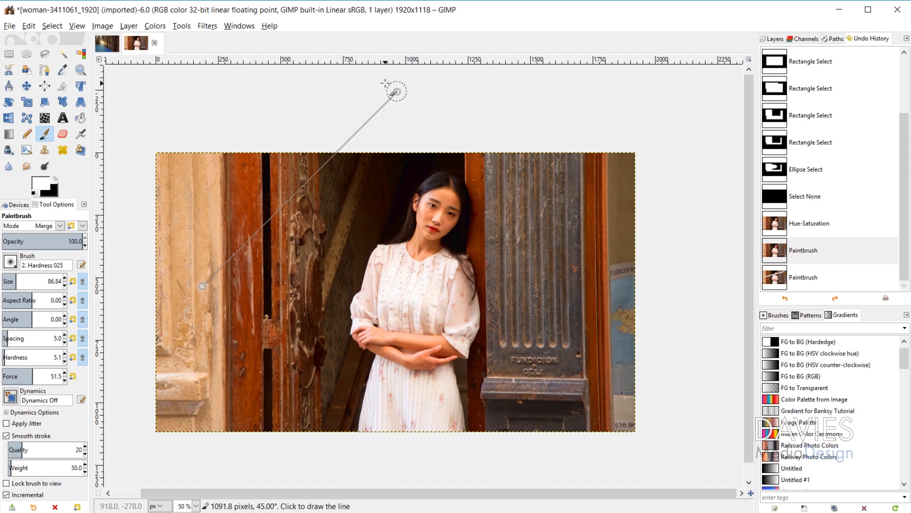
{"action": "left_click", "coordinate": [381, 108], "text": "shift"}
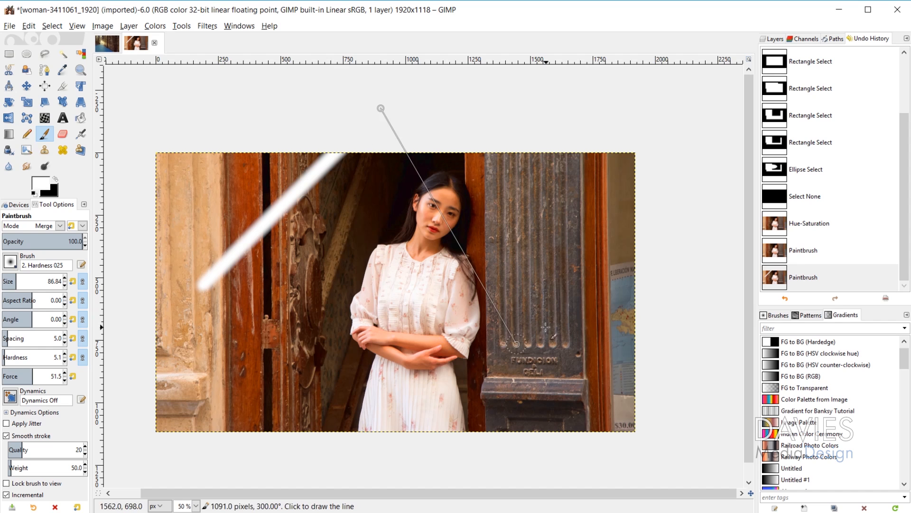
{"action": "left_click", "coordinate": [268, 350], "text": "ctrl+shift"}
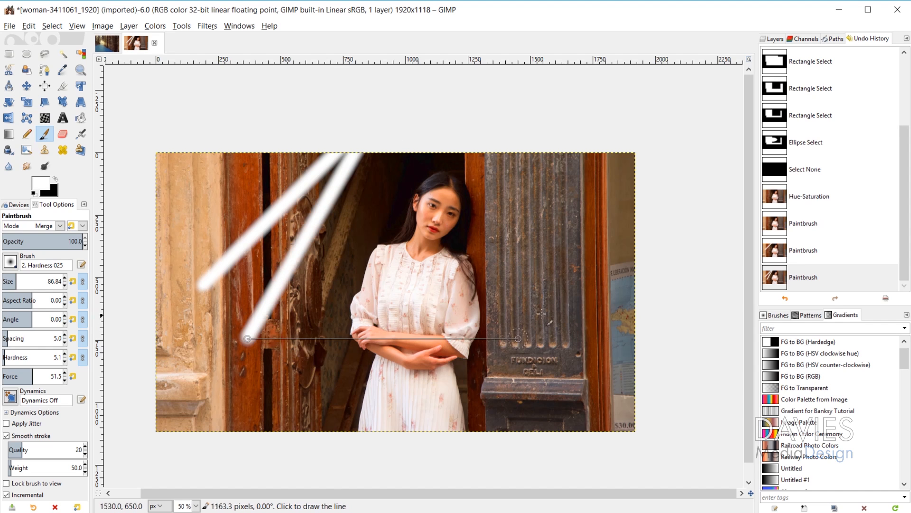
{"action": "left_click", "coordinate": [610, 321], "text": "ctrl+shift"}
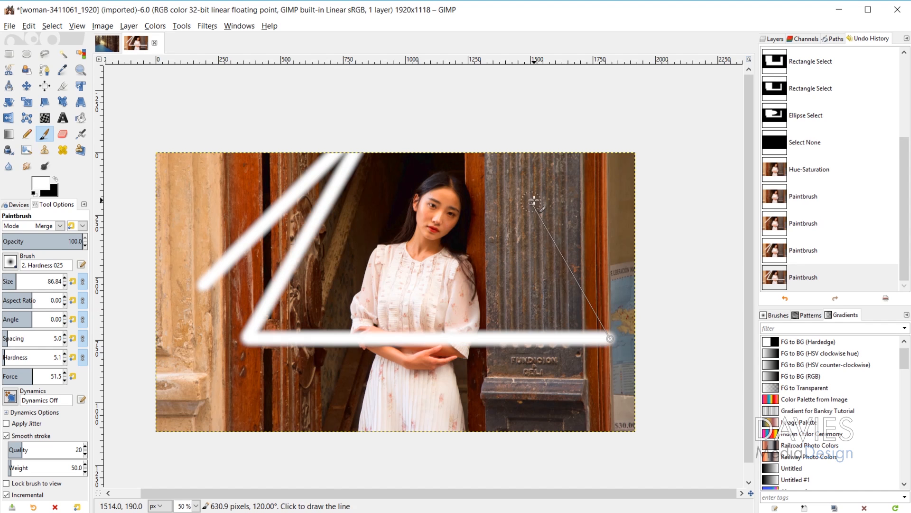
{"action": "left_click", "coordinate": [522, 191], "text": "ctrl+shift"}
{"action": "left_click", "coordinate": [510, 393], "text": "shift"}
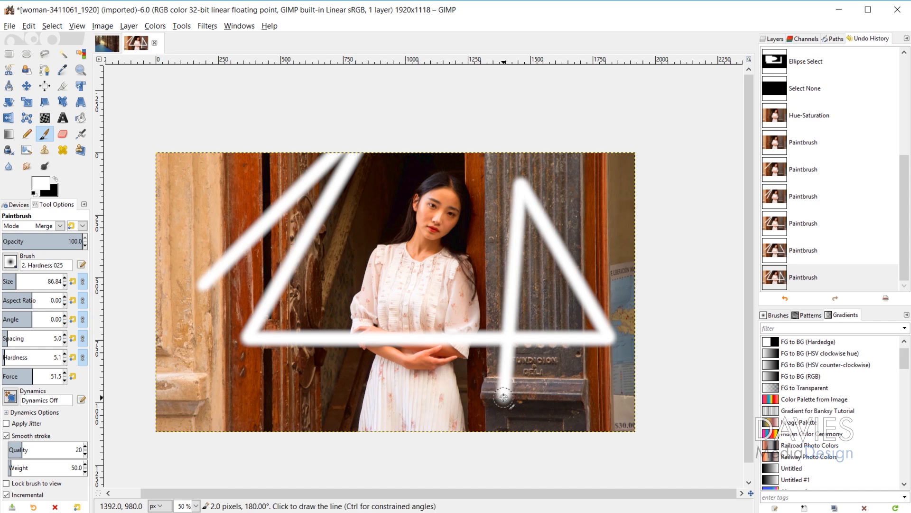
Undo all Paintbrush strokes back to the Hue-Saturation adjustment.
{"action": "key", "text": "ctrl+z"}
{"action": "key", "text": "ctrl+z"}
{"action": "key", "text": "ctrl+z"}
{"action": "key", "text": "ctrl+z"}
{"action": "key", "text": "ctrl+z"}
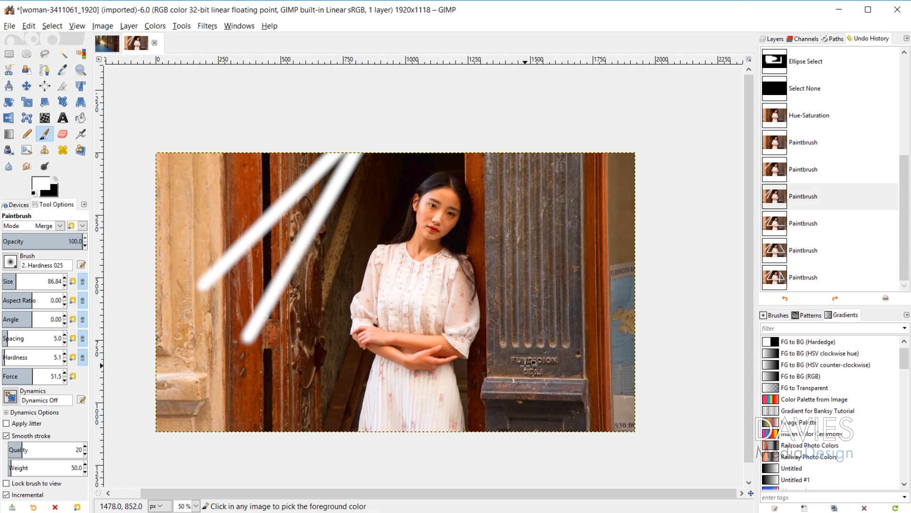
{"action": "key", "text": "ctrl+z"}
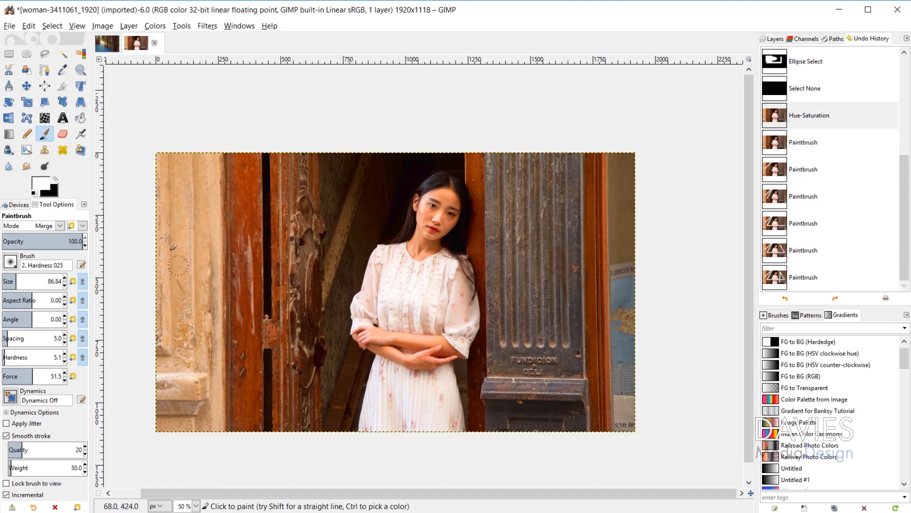
Activate the Eraser tool and add an alpha channel to the woman-3411061_1920.jpg layer.
{"action": "left_click", "coordinate": [63, 134]}
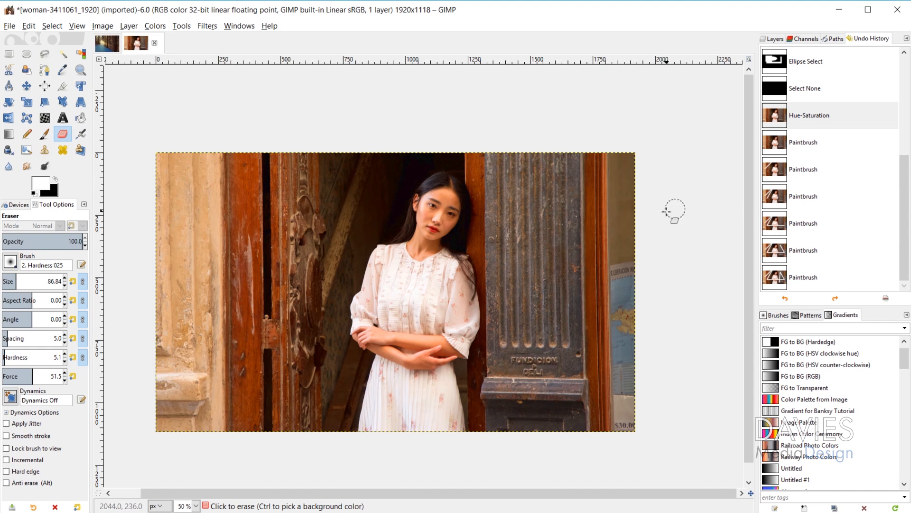
{"action": "left_click", "coordinate": [773, 38]}
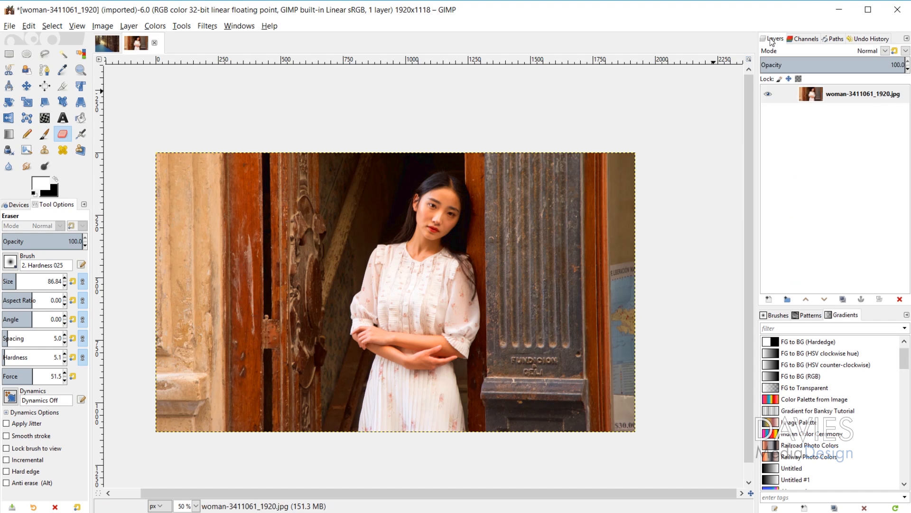
{"action": "right_click", "coordinate": [815, 97]}
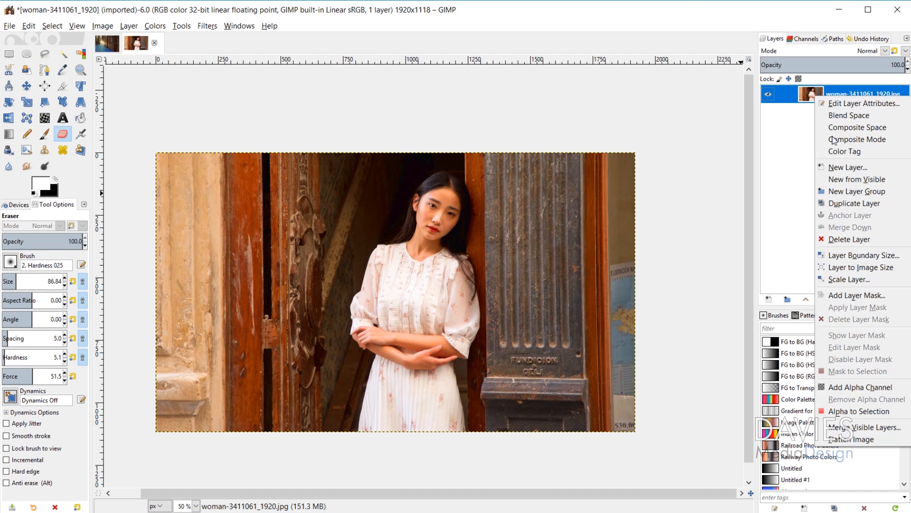
{"action": "left_click", "coordinate": [850, 386]}
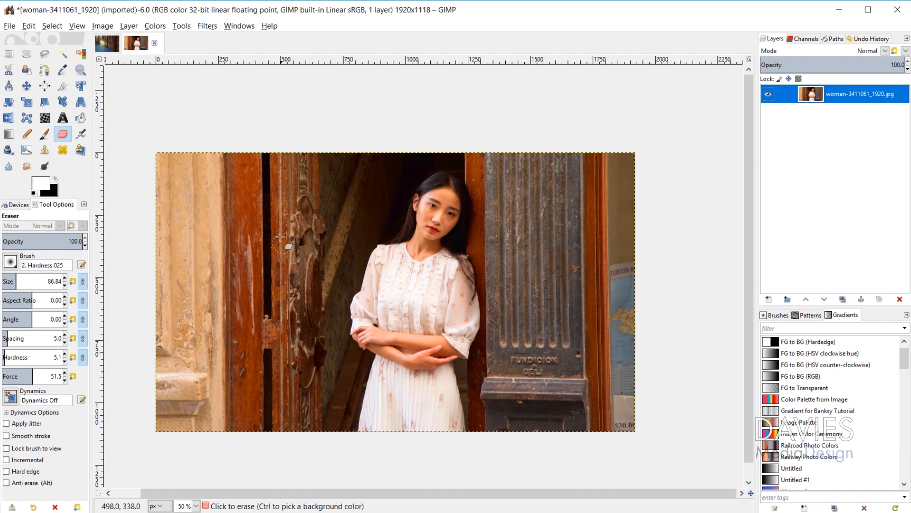
Erase a freehand patch and a separate chain of connected straight lines across the photo, undoing each of them.
{"action": "mouse_move", "coordinate": [290, 245]}
{"action": "left_mouse_down"}
{"action": "mouse_move", "coordinate": [236, 254]}
{"action": "mouse_move", "coordinate": [287, 222]}
{"action": "mouse_move", "coordinate": [268, 208]}
{"action": "mouse_move", "coordinate": [175, 271]}
{"action": "mouse_move", "coordinate": [291, 211]}
{"action": "mouse_move", "coordinate": [298, 223]}
{"action": "mouse_move", "coordinate": [333, 198]}
{"action": "mouse_move", "coordinate": [284, 238]}
{"action": "mouse_move", "coordinate": [289, 213]}
{"action": "mouse_move", "coordinate": [305, 230]}
{"action": "left_mouse_up"}
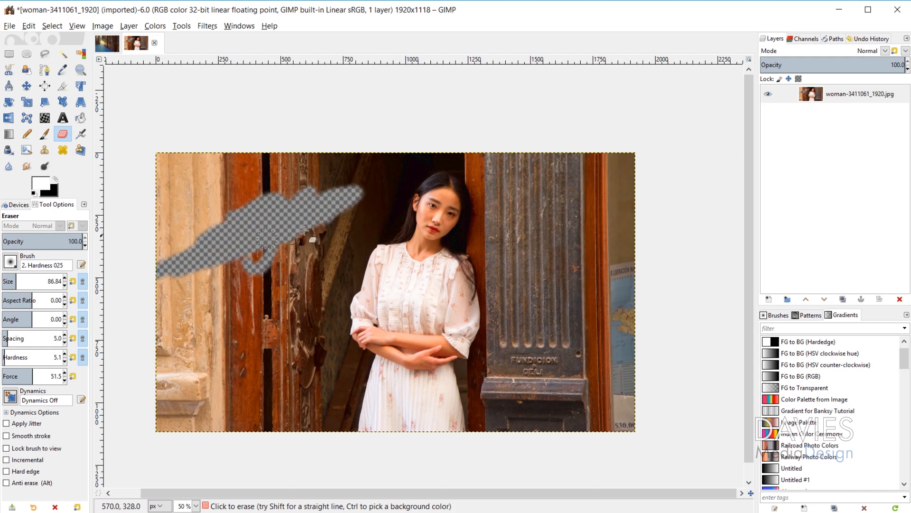
{"action": "key", "text": "ctrl+z"}
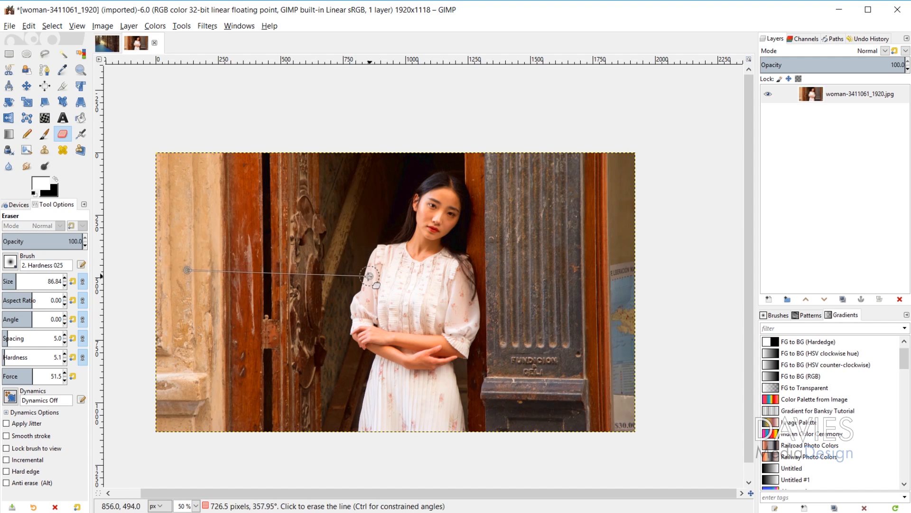
{"action": "left_click", "coordinate": [606, 177], "text": "shift"}
{"action": "left_click", "coordinate": [539, 307], "text": "shift"}
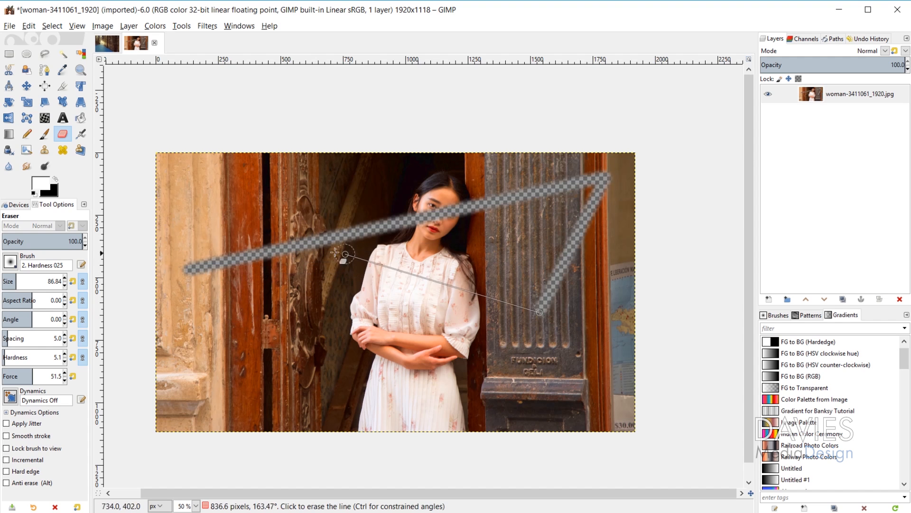
{"action": "left_click", "coordinate": [247, 194], "text": "shift"}
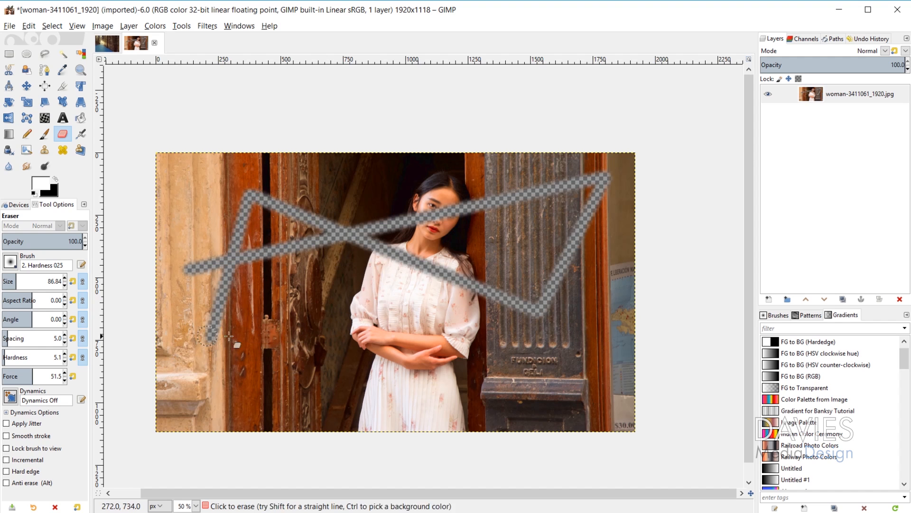
{"action": "key", "text": "ctrl+z"}
{"action": "key", "text": "ctrl+z"}
{"action": "key", "text": "ctrl+z"}
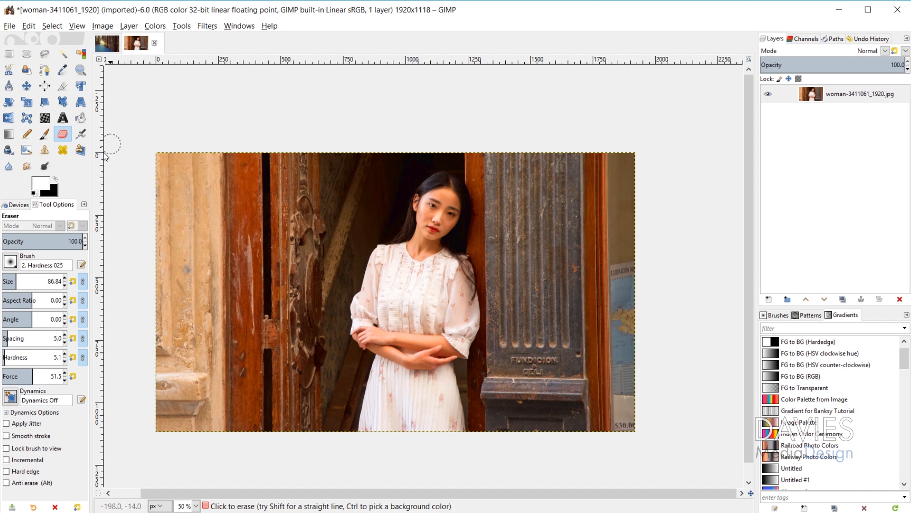
Try the Rotate tool on the photo layer, turning it to 30° in fixed increments, and set the angle back to 0.
{"action": "left_click", "coordinate": [8, 103]}
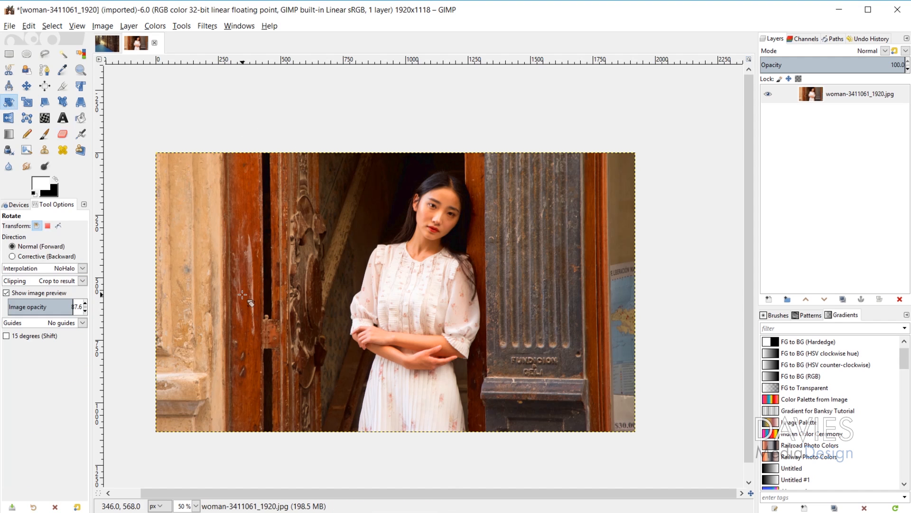
{"action": "left_click_drag", "start_coordinate": [244, 285], "coordinate": [231, 269]}
{"action": "left_click_drag", "start_coordinate": [267, 321], "coordinate": [267, 204]}
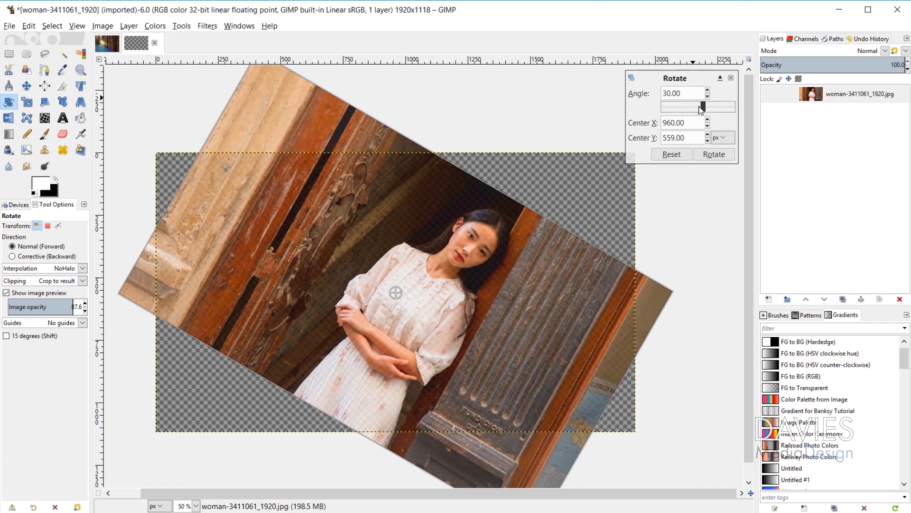
{"action": "mouse_move", "coordinate": [703, 107]}
{"action": "left_mouse_down"}
{"action": "mouse_move", "coordinate": [689, 107]}
{"action": "mouse_move", "coordinate": [699, 109]}
{"action": "left_mouse_up"}
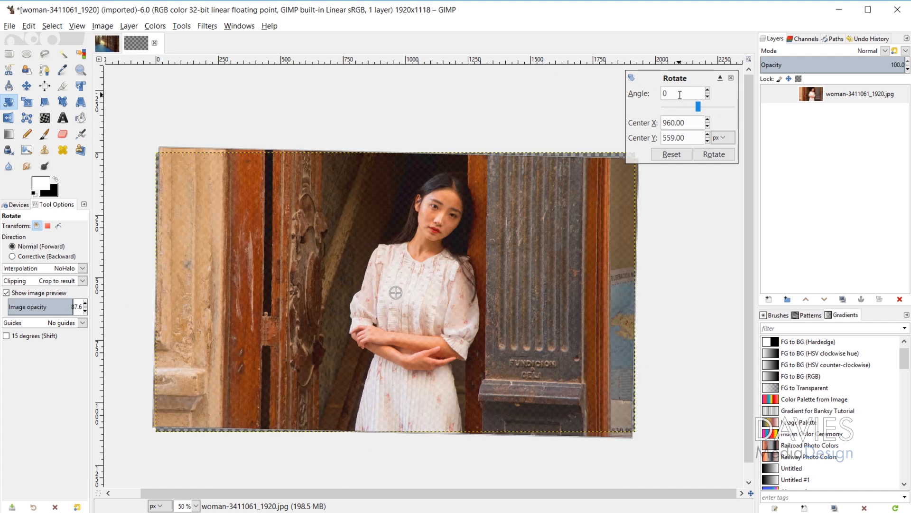
{"action": "key", "text": "Return"}
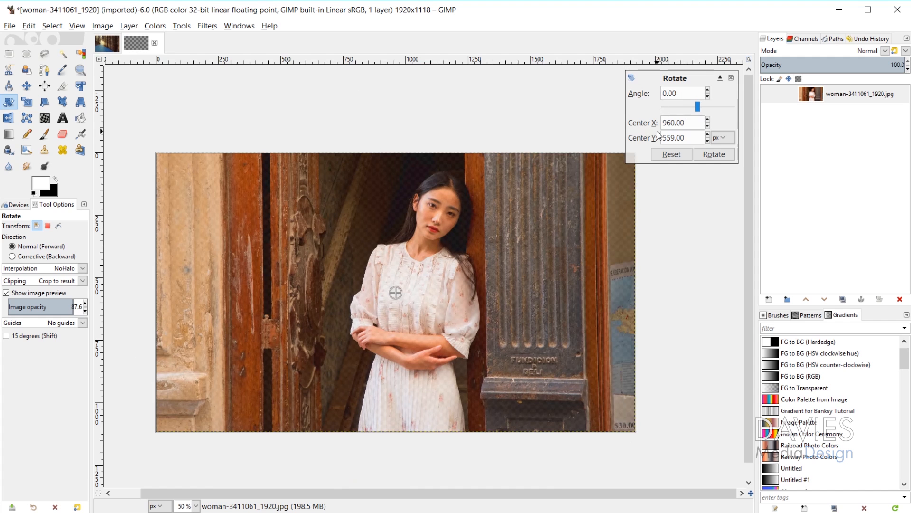
Rotate the photo layer in 15-degree increments to 90°, apply the rotation, and undo it.
{"action": "left_click_drag", "start_coordinate": [202, 223], "coordinate": [261, 176]}
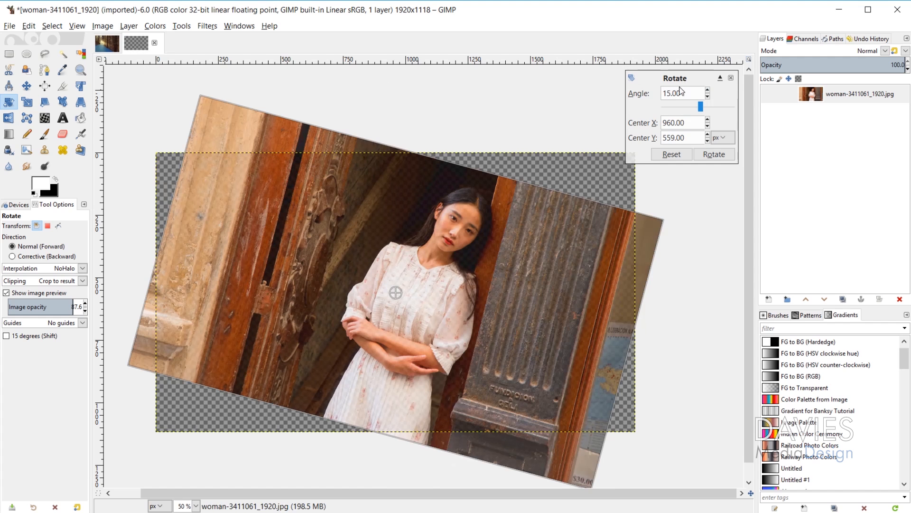
{"action": "left_click_drag", "start_coordinate": [235, 208], "coordinate": [451, 100]}
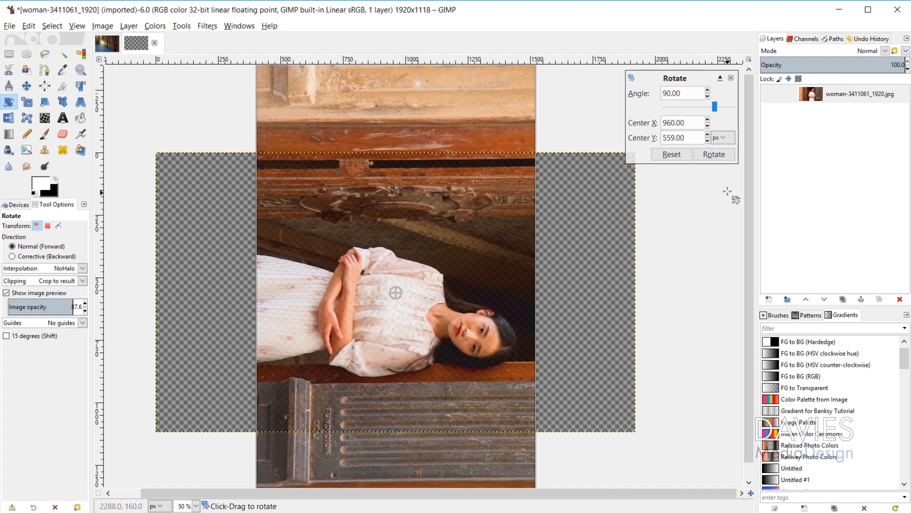
{"action": "left_click", "coordinate": [713, 155]}
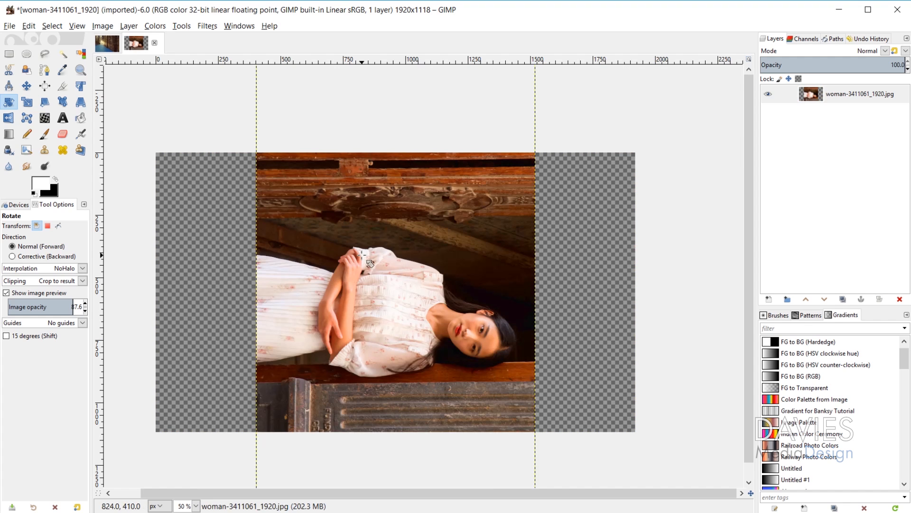
{"action": "key", "text": "ctrl+z"}
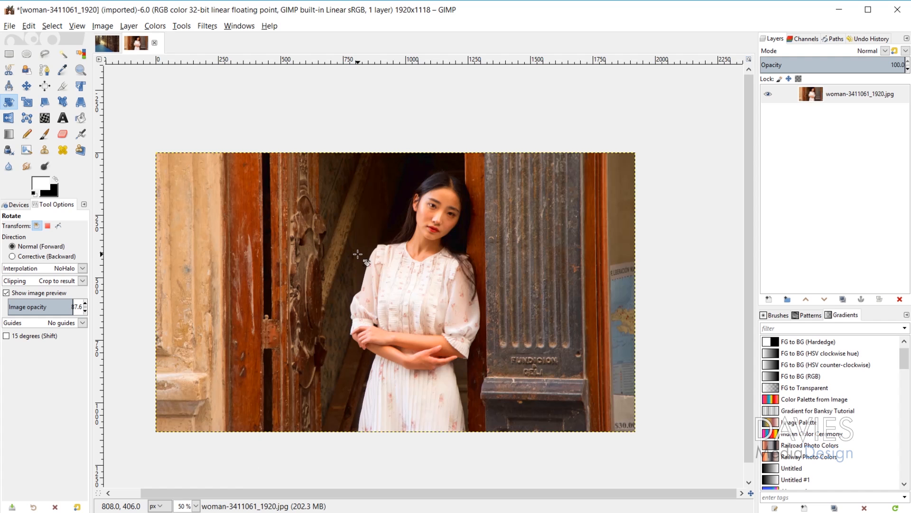
With the Paintbrush, sample foreground colors from the doorway and orange door, and paint over the door's upper part.
{"action": "left_click", "coordinate": [44, 134]}
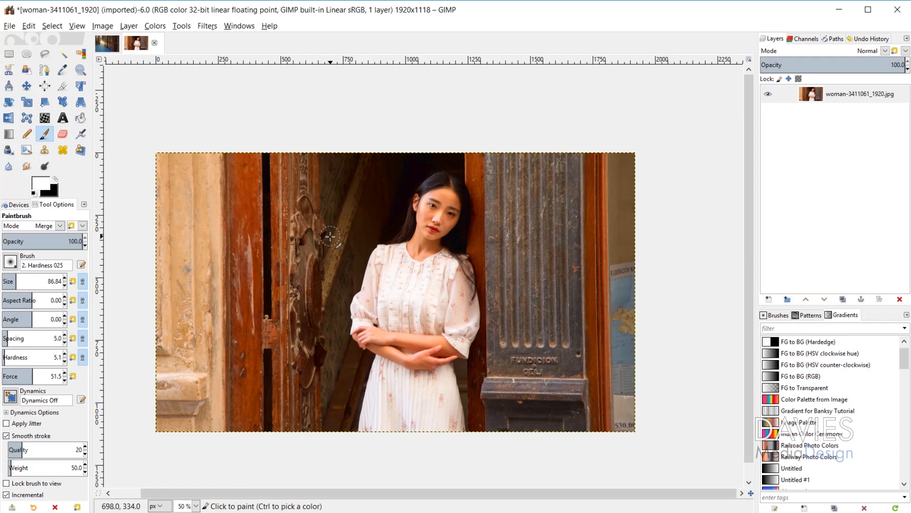
{"action": "left_click", "coordinate": [354, 201], "text": "ctrl"}
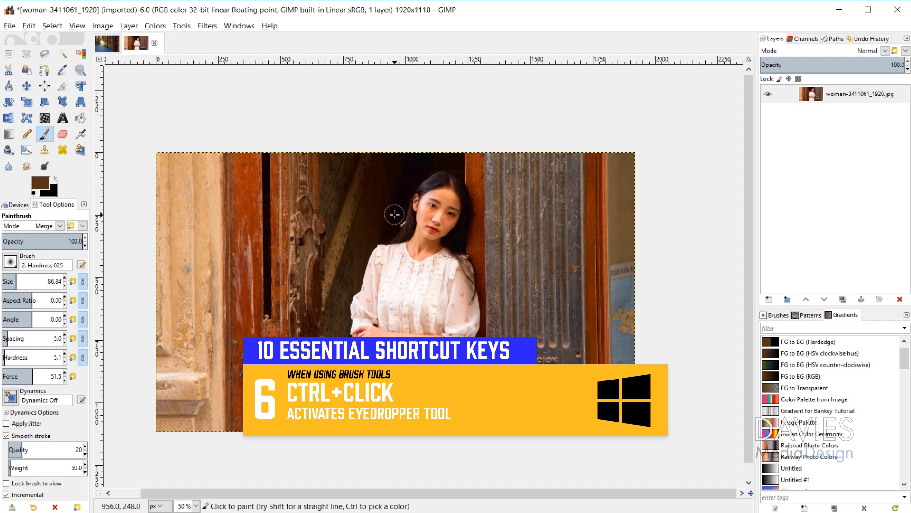
{"action": "key", "text": "ctrl"}
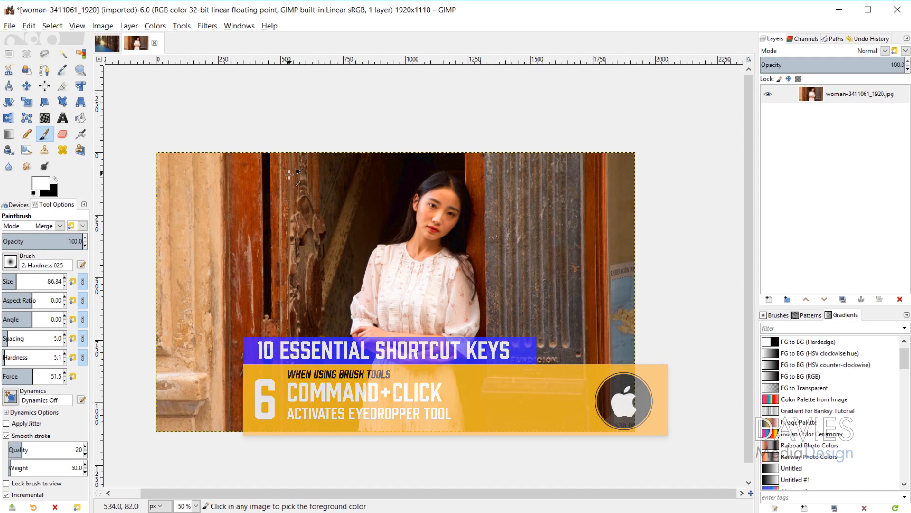
{"action": "left_click", "coordinate": [246, 195], "text": "ctrl"}
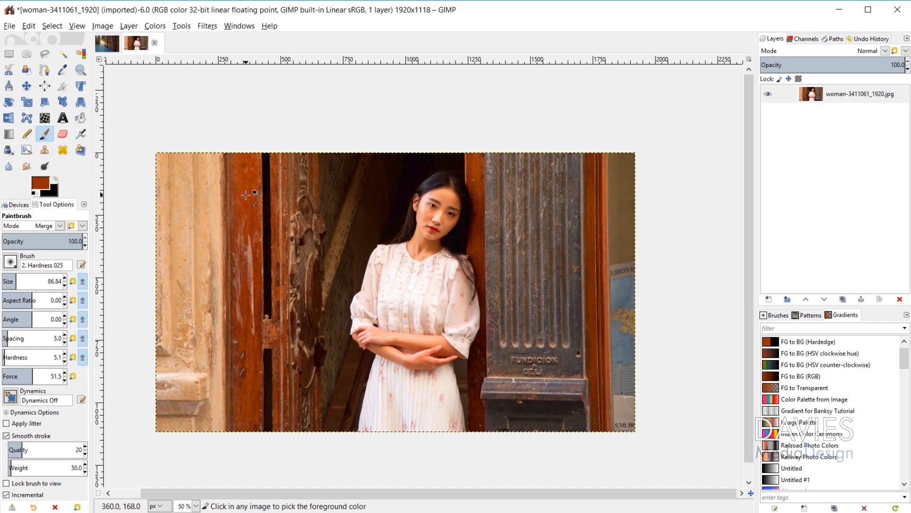
{"action": "left_click_drag", "start_coordinate": [246, 212], "coordinate": [228, 277]}
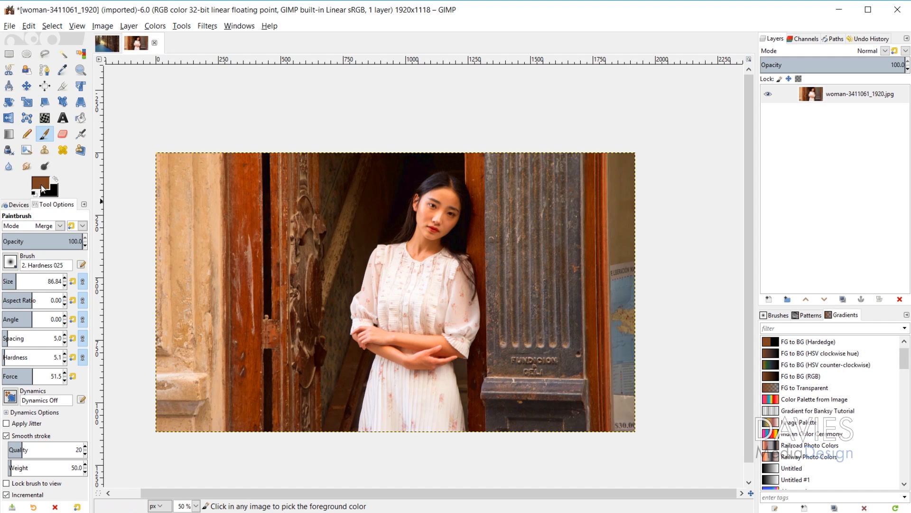
{"action": "mouse_move", "coordinate": [245, 205]}
{"action": "left_mouse_down"}
{"action": "mouse_move", "coordinate": [211, 229]}
{"action": "mouse_move", "coordinate": [192, 212]}
{"action": "mouse_move", "coordinate": [414, 215]}
{"action": "mouse_move", "coordinate": [438, 181]}
{"action": "mouse_move", "coordinate": [403, 233]}
{"action": "mouse_move", "coordinate": [266, 219]}
{"action": "mouse_move", "coordinate": [250, 214]}
{"action": "mouse_move", "coordinate": [245, 194]}
{"action": "mouse_move", "coordinate": [251, 266]}
{"action": "mouse_move", "coordinate": [242, 261]}
{"action": "mouse_move", "coordinate": [236, 197]}
{"action": "mouse_move", "coordinate": [248, 158]}
{"action": "left_mouse_up"}
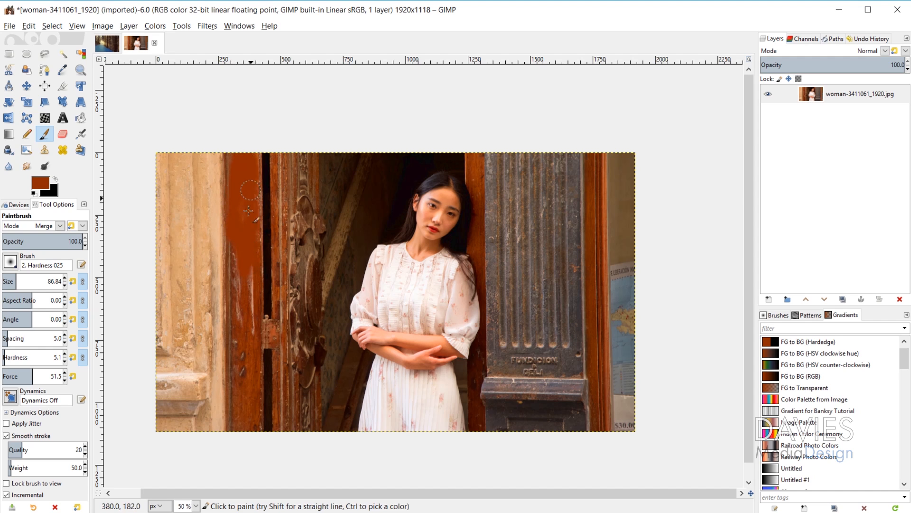
{"action": "left_click_drag", "start_coordinate": [241, 276], "coordinate": [244, 266]}
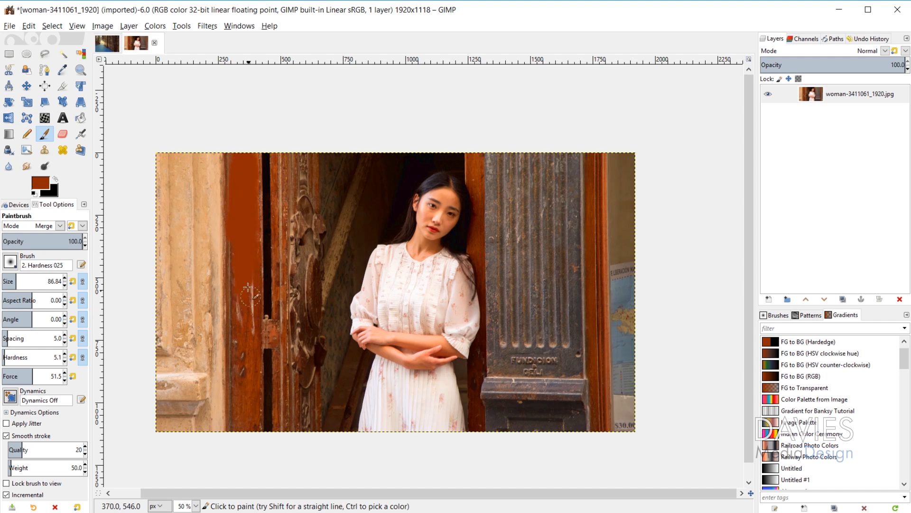
Sample the tan wall as the background color while using the Eraser, and switch back to the Paintbrush.
{"action": "left_click", "coordinate": [63, 134]}
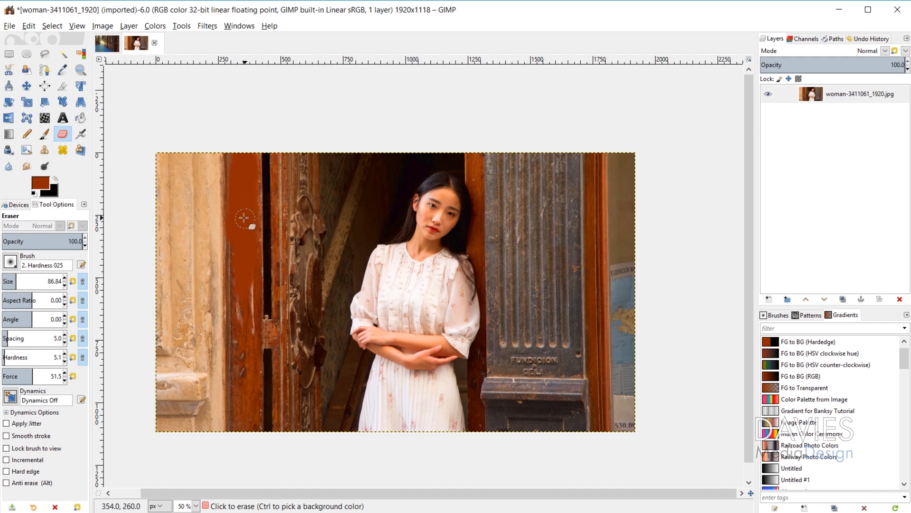
{"action": "key", "text": "ctrl"}
{"action": "left_click", "coordinate": [222, 196], "text": "ctrl"}
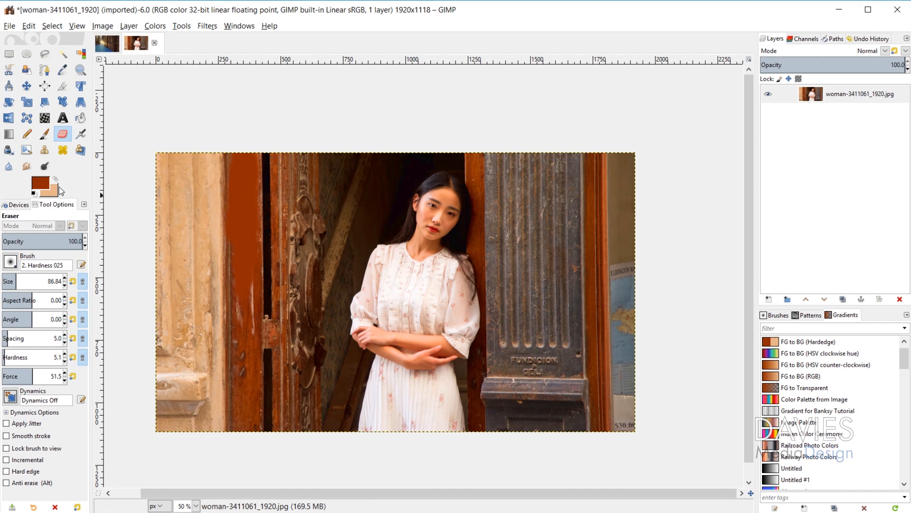
{"action": "key", "text": "p"}
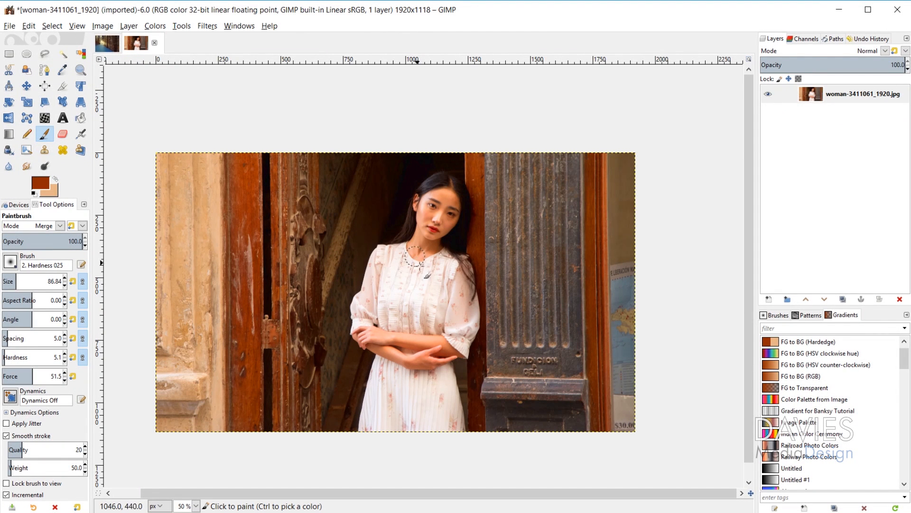
Repeat the last Hue-Saturation filter on the winter-1936638_1280 photo, undo it, and repeat it again.
{"action": "left_click", "coordinate": [208, 26]}
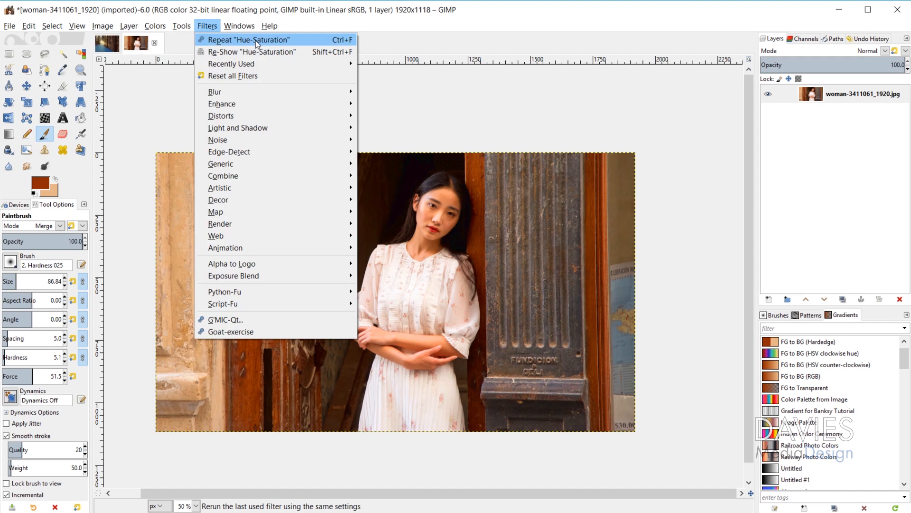
{"action": "left_click", "coordinate": [180, 45]}
{"action": "left_click", "coordinate": [107, 43]}
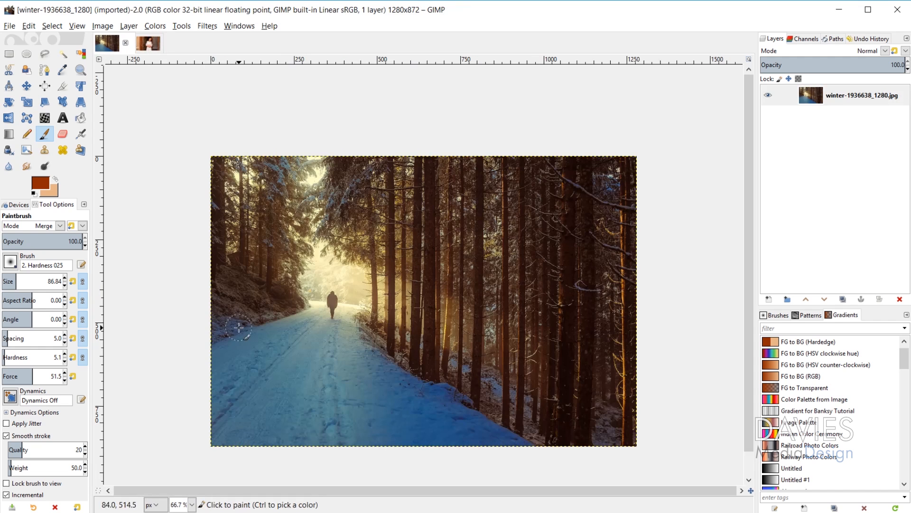
{"action": "left_click", "coordinate": [207, 26]}
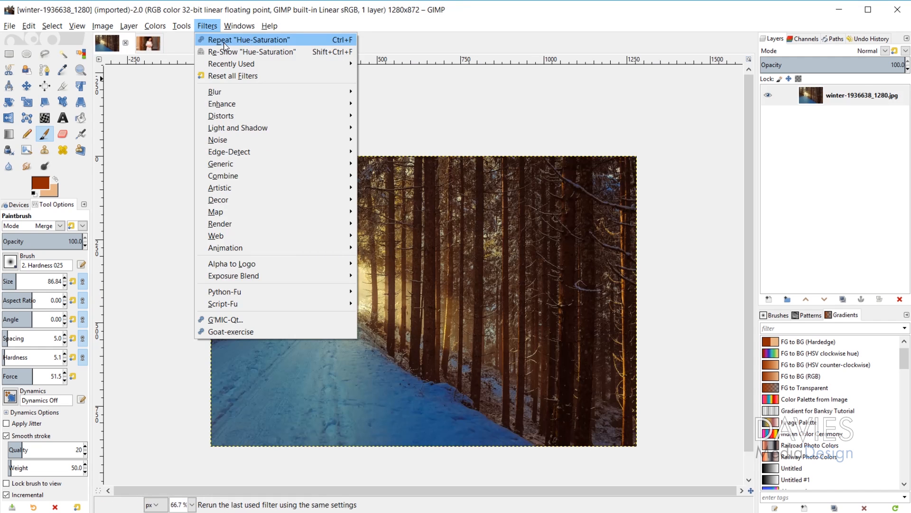
{"action": "left_click", "coordinate": [227, 42]}
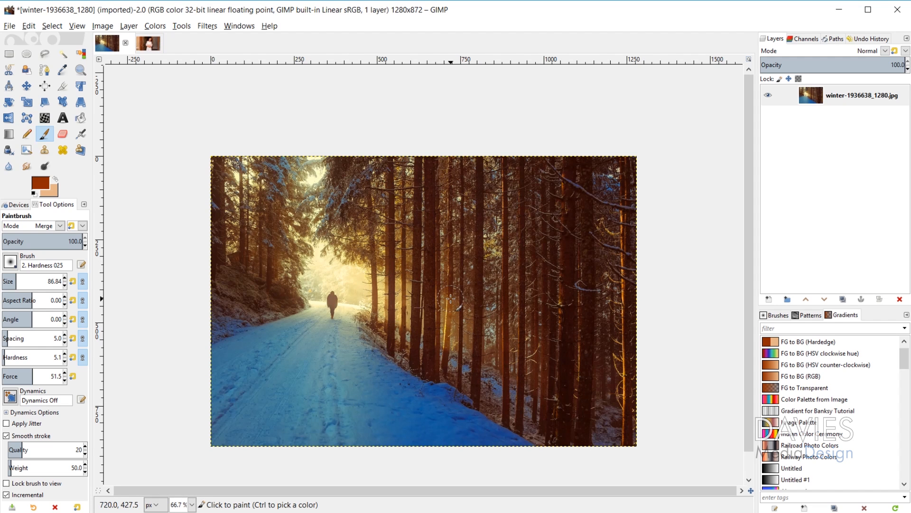
{"action": "key", "text": "ctrl+z"}
{"action": "key", "text": "ctrl+f"}
Apply a Vignette filter to the winter photo with softness 0.662 and radius 1.569.
{"action": "left_click", "coordinate": [207, 26]}
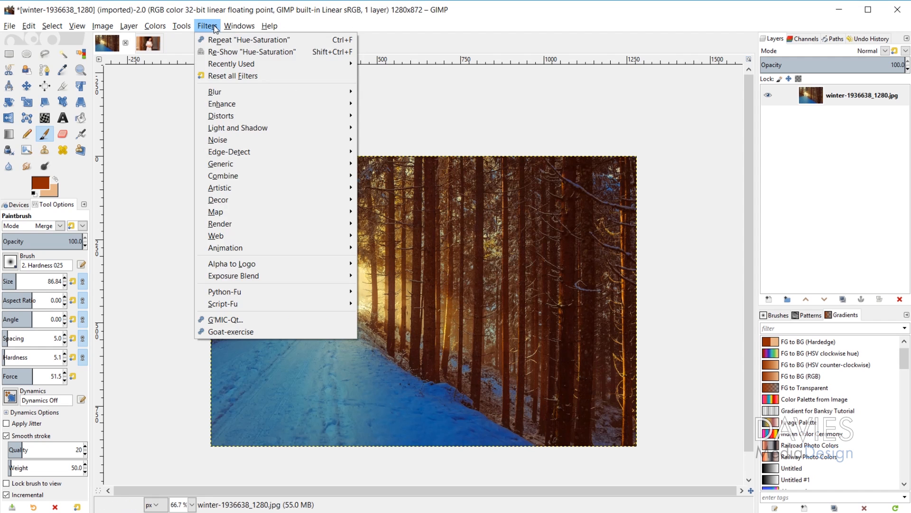
{"action": "mouse_move", "coordinate": [253, 132]}
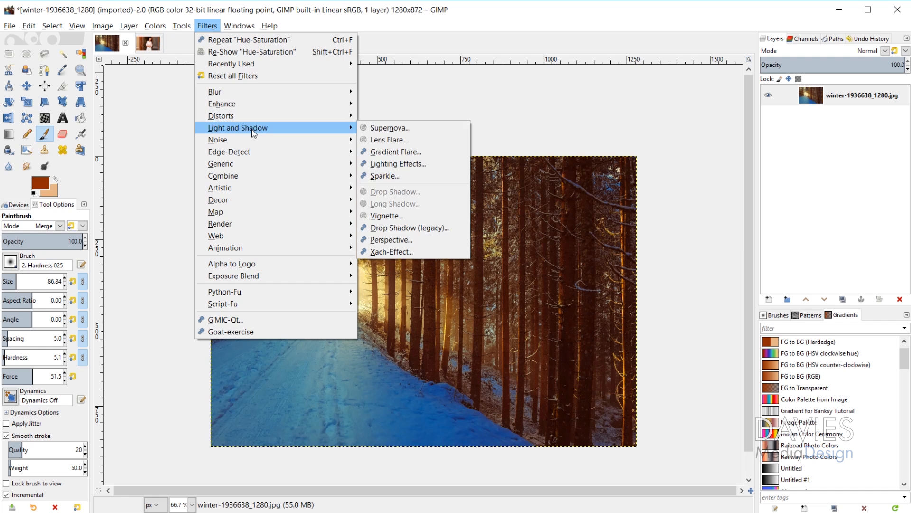
{"action": "left_click", "coordinate": [411, 216]}
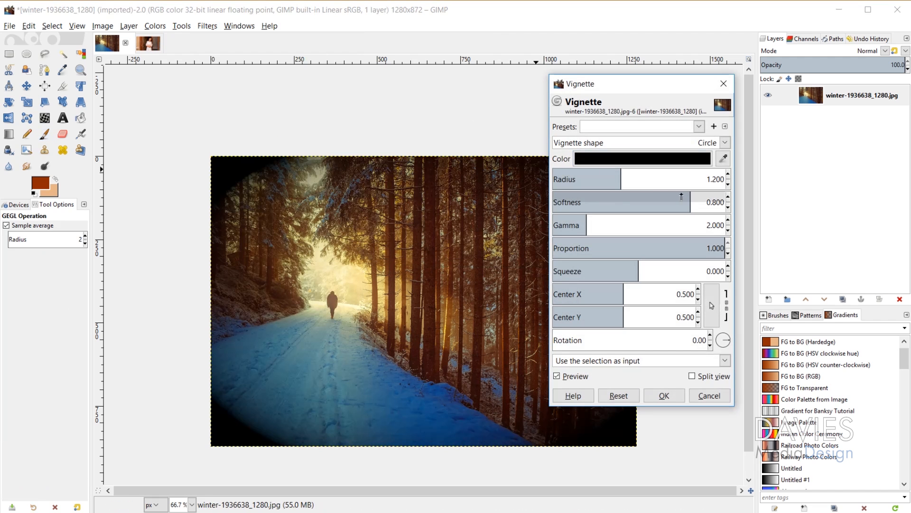
{"action": "left_click_drag", "start_coordinate": [681, 196], "coordinate": [667, 197]}
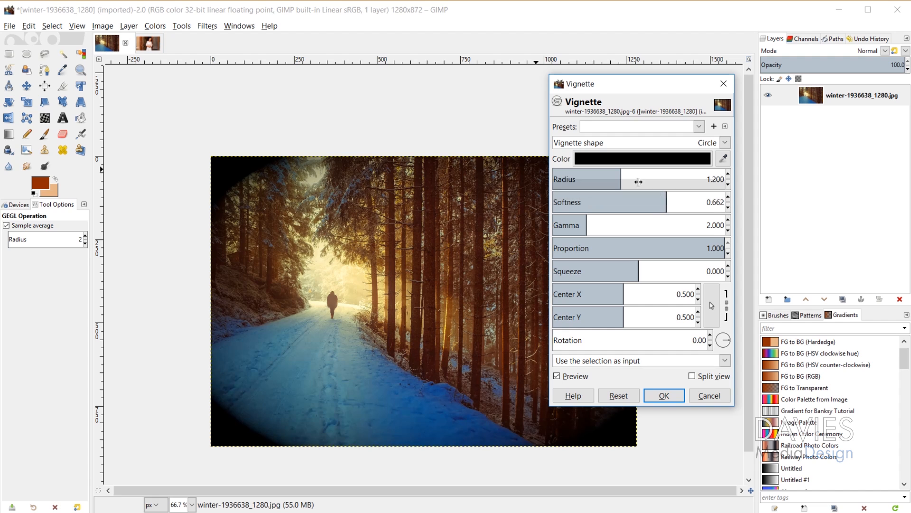
{"action": "left_click_drag", "start_coordinate": [627, 173], "coordinate": [644, 172]}
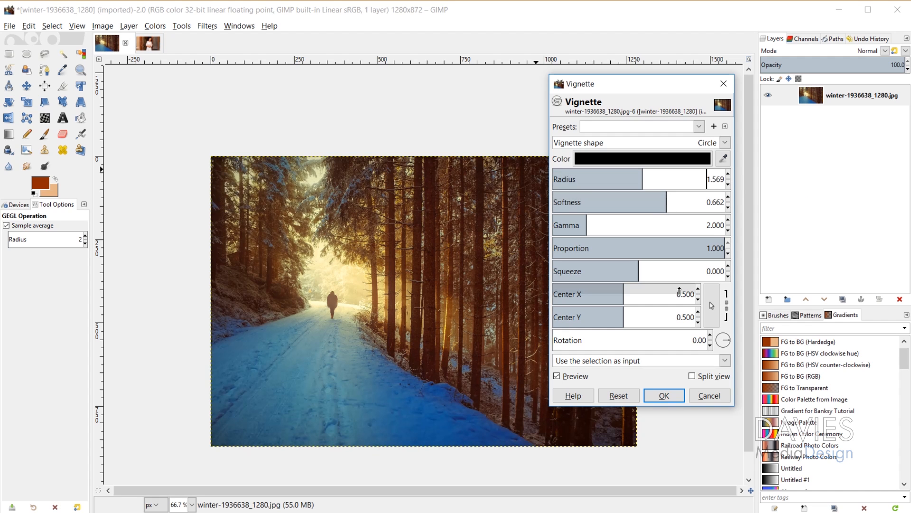
{"action": "left_click", "coordinate": [664, 395]}
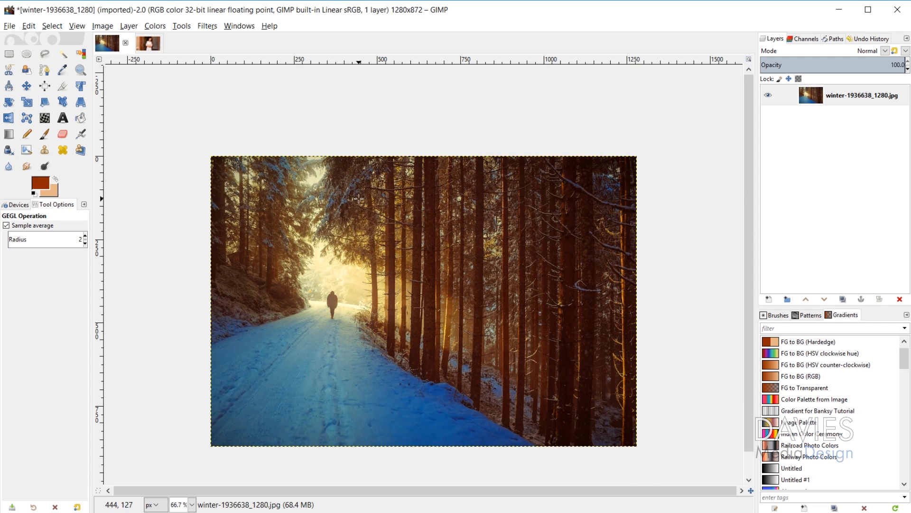
Repeat the last Vignette filter on the woman-3411061_1920 photo.
{"action": "left_click", "coordinate": [149, 44]}
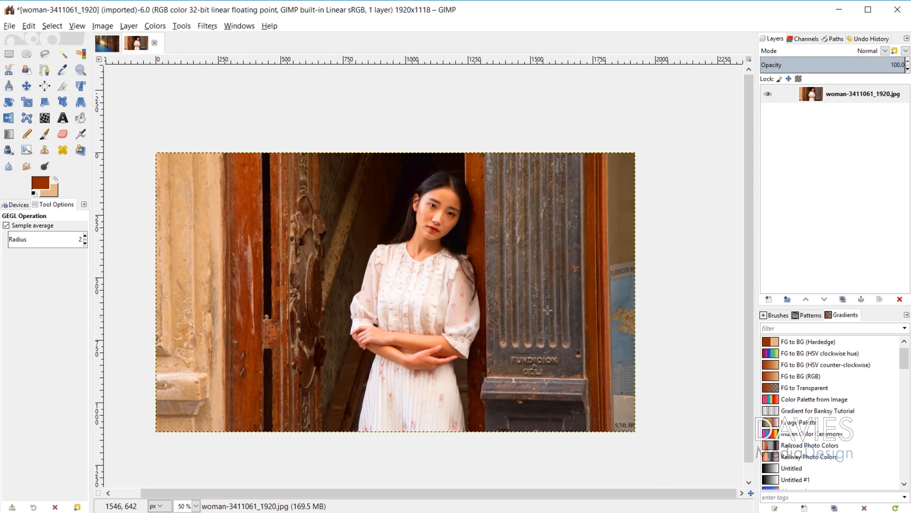
{"action": "key", "text": "ctrl+f"}
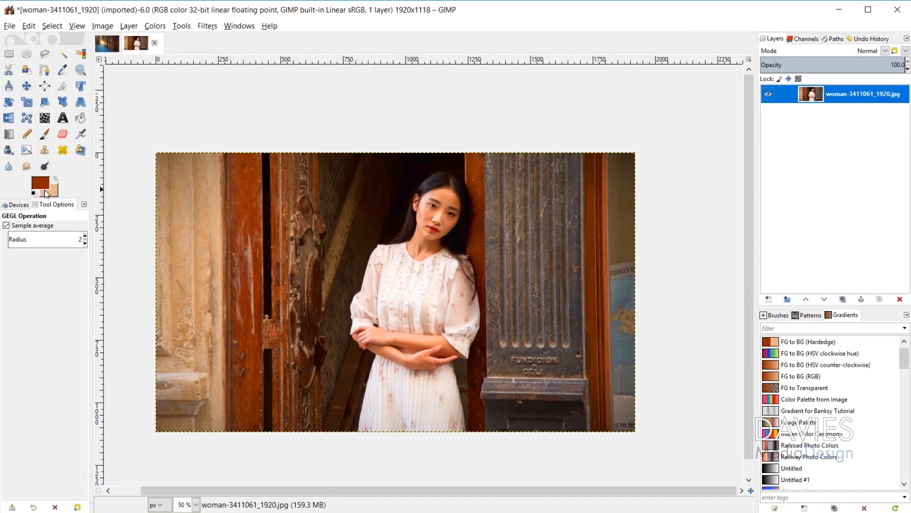
Reset the foreground and background colors to default black and white, swap them, and swap them back.
{"action": "key", "text": "d"}
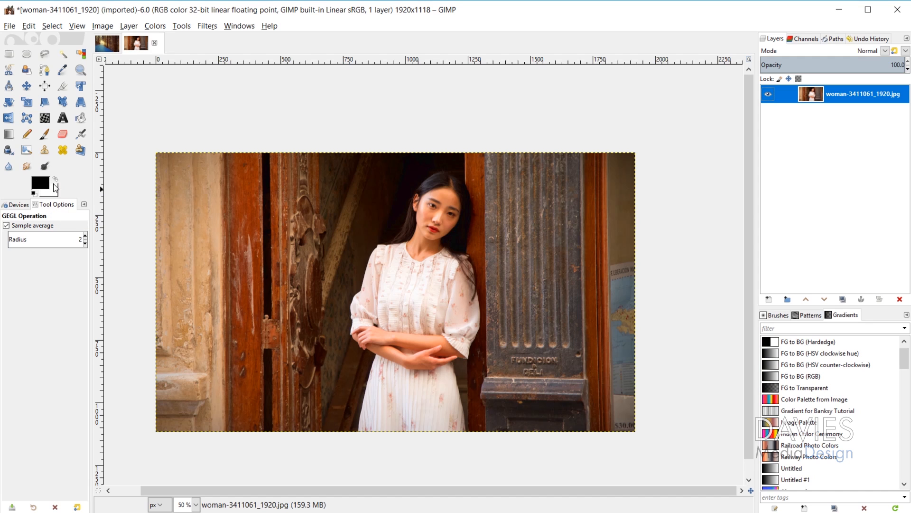
{"action": "key", "text": "x"}
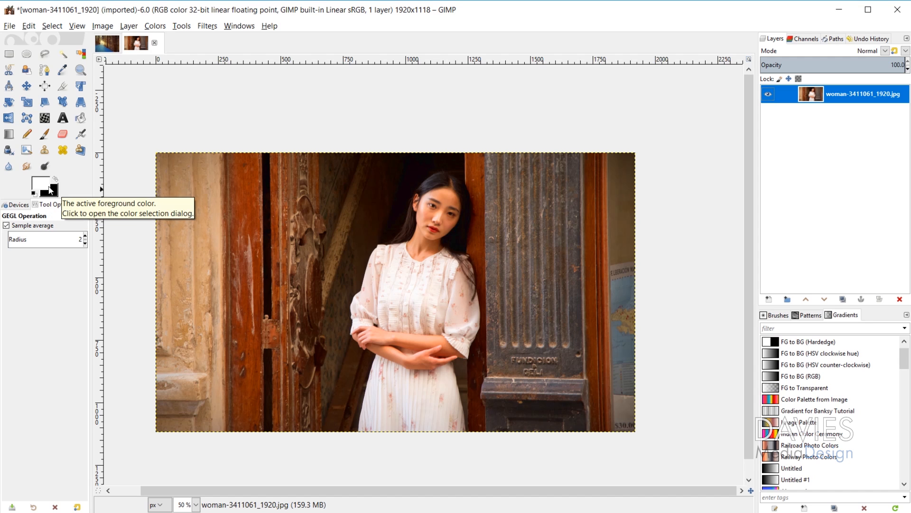
{"action": "key", "text": "x"}
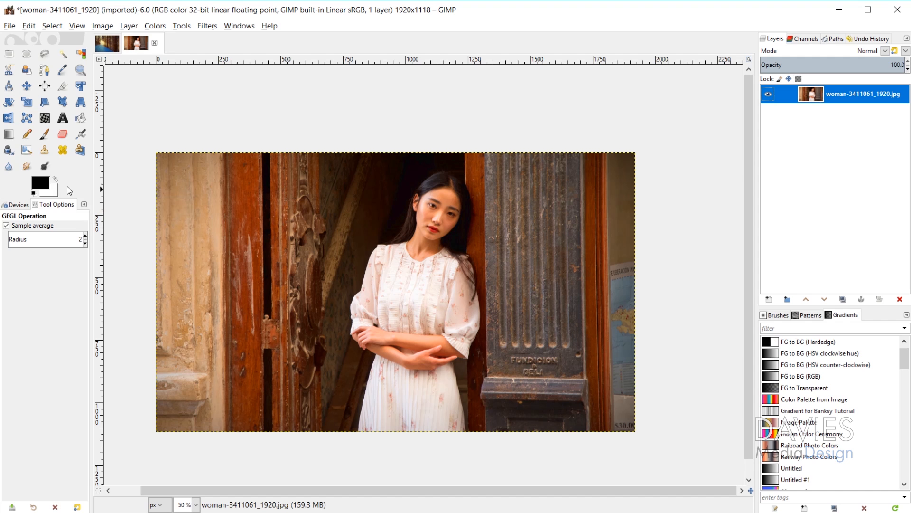
Add a White (full opacity) layer mask to the woman-3411061_1920.jpg layer.
{"action": "right_click", "coordinate": [819, 95]}
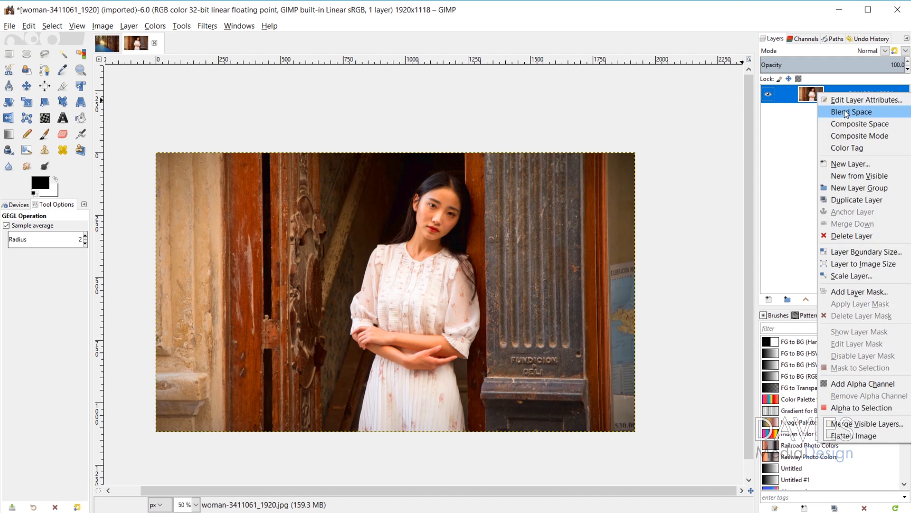
{"action": "left_click", "coordinate": [860, 291]}
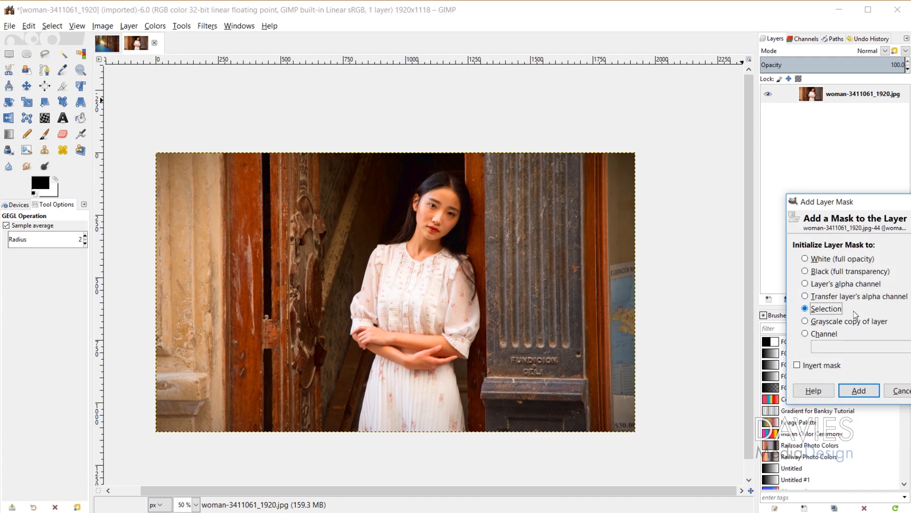
{"action": "left_click", "coordinate": [805, 259]}
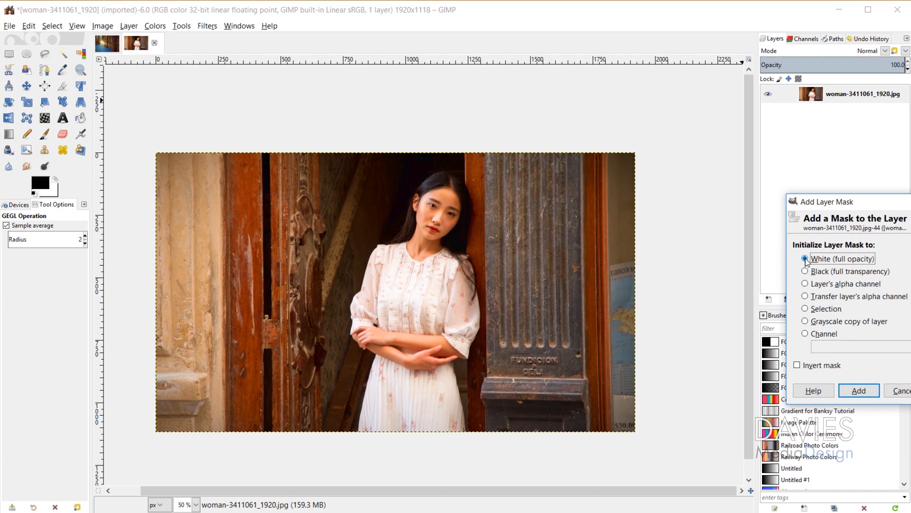
{"action": "left_click", "coordinate": [859, 390]}
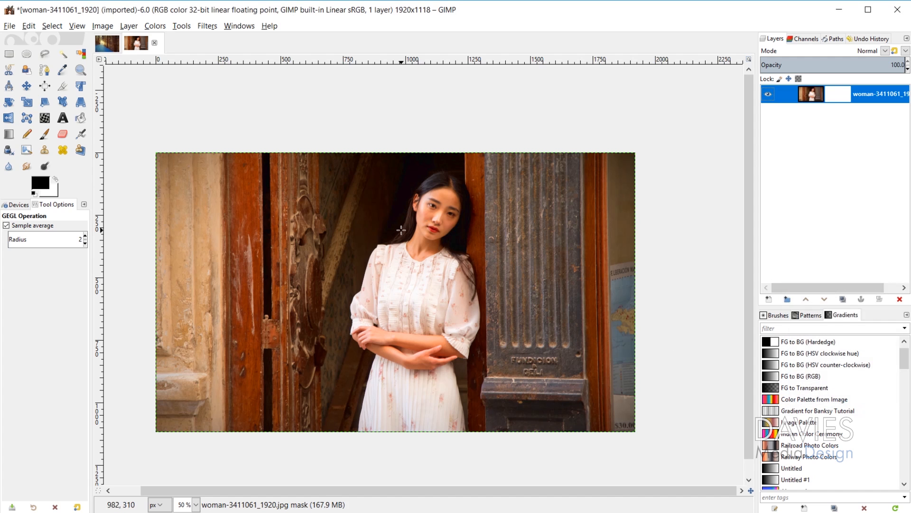
Paint black on the layer mask over the woman's head, swap the colors, and paint white to restore the area.
{"action": "left_click", "coordinate": [44, 134]}
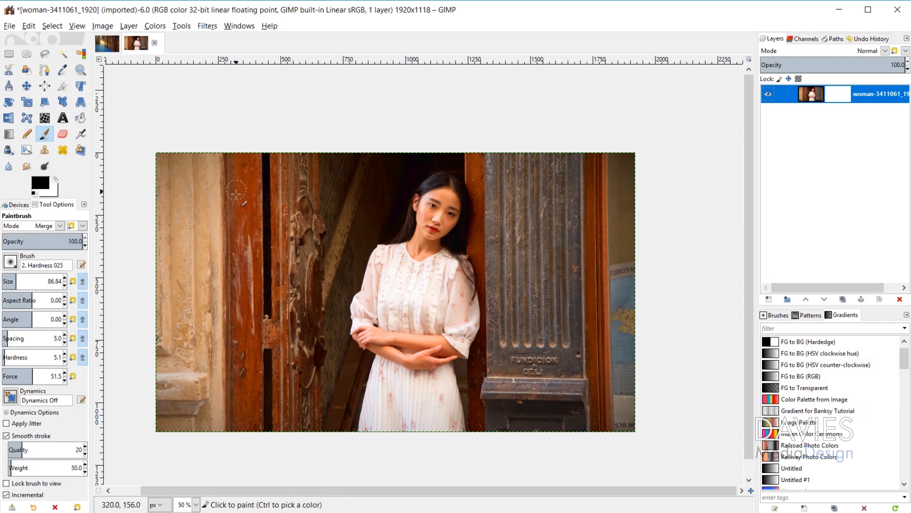
{"action": "mouse_move", "coordinate": [336, 221]}
{"action": "left_mouse_down"}
{"action": "mouse_move", "coordinate": [416, 194]}
{"action": "mouse_move", "coordinate": [402, 255]}
{"action": "mouse_move", "coordinate": [427, 207]}
{"action": "mouse_move", "coordinate": [413, 242]}
{"action": "mouse_move", "coordinate": [457, 200]}
{"action": "mouse_move", "coordinate": [443, 227]}
{"action": "mouse_move", "coordinate": [431, 179]}
{"action": "mouse_move", "coordinate": [410, 209]}
{"action": "mouse_move", "coordinate": [432, 271]}
{"action": "left_mouse_up"}
{"action": "key", "text": "x"}
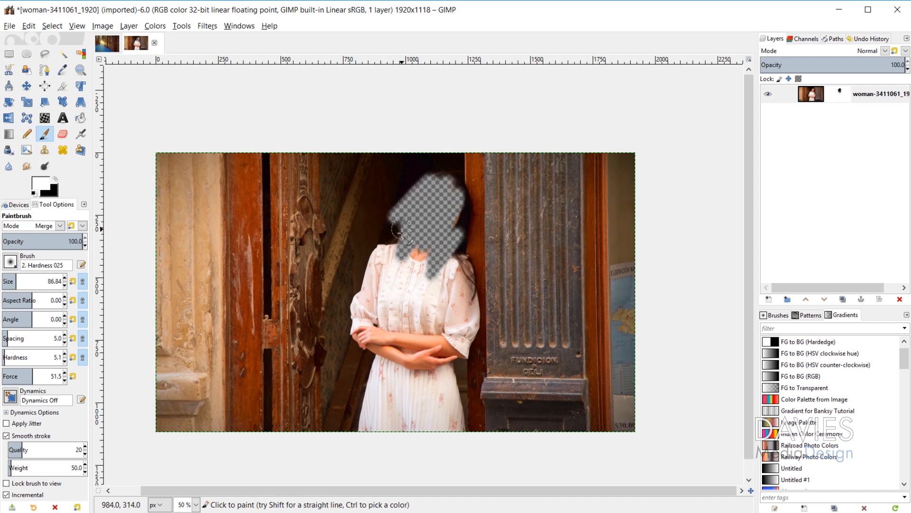
{"action": "mouse_move", "coordinate": [394, 228]}
{"action": "left_mouse_down"}
{"action": "mouse_move", "coordinate": [423, 204]}
{"action": "mouse_move", "coordinate": [406, 229]}
{"action": "mouse_move", "coordinate": [423, 217]}
{"action": "mouse_move", "coordinate": [406, 262]}
{"action": "mouse_move", "coordinate": [445, 228]}
{"action": "mouse_move", "coordinate": [431, 268]}
{"action": "mouse_move", "coordinate": [449, 256]}
{"action": "mouse_move", "coordinate": [470, 210]}
{"action": "mouse_move", "coordinate": [398, 246]}
{"action": "mouse_move", "coordinate": [471, 191]}
{"action": "mouse_move", "coordinate": [465, 201]}
{"action": "mouse_move", "coordinate": [428, 205]}
{"action": "mouse_move", "coordinate": [459, 178]}
{"action": "mouse_move", "coordinate": [416, 197]}
{"action": "left_mouse_up"}
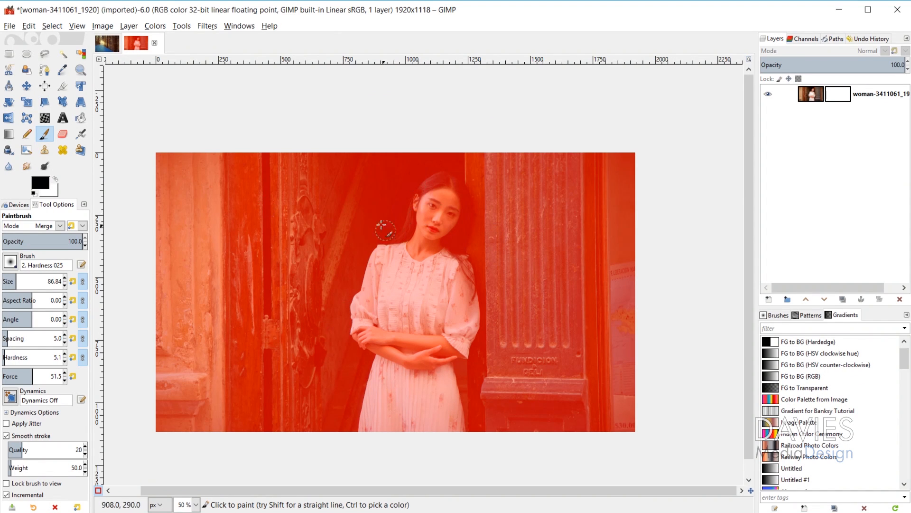
Swap the foreground color to white and paint on the Quick Mask over the woman's face and upper blouse.
{"action": "left_click", "coordinate": [44, 135]}
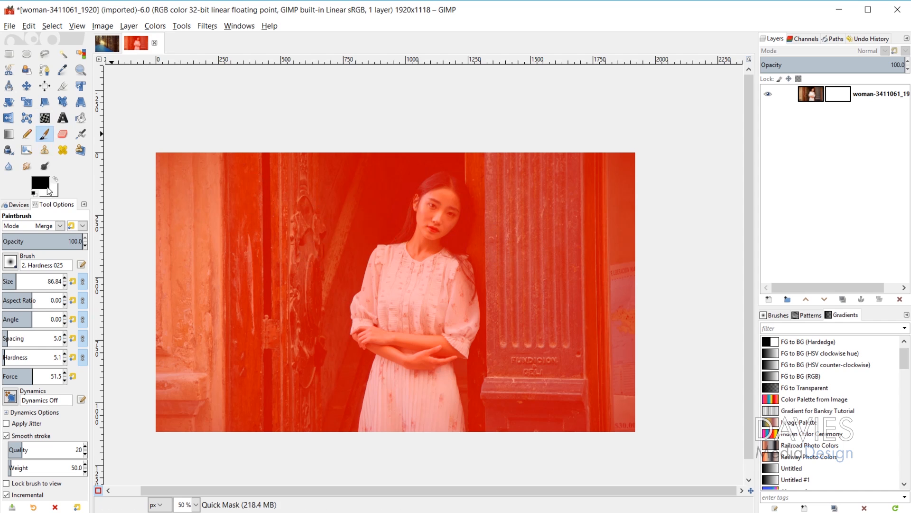
{"action": "key", "text": "x"}
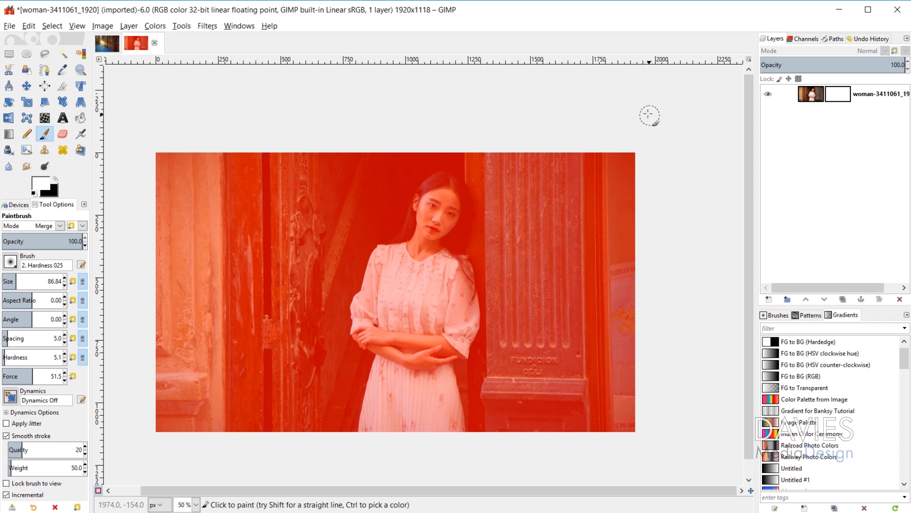
{"action": "mouse_move", "coordinate": [437, 208]}
{"action": "left_mouse_down"}
{"action": "mouse_move", "coordinate": [426, 233]}
{"action": "mouse_move", "coordinate": [432, 195]}
{"action": "mouse_move", "coordinate": [444, 223]}
{"action": "mouse_move", "coordinate": [414, 247]}
{"action": "left_mouse_up"}
{"action": "mouse_move", "coordinate": [420, 248]}
{"action": "left_mouse_down"}
{"action": "mouse_move", "coordinate": [416, 280]}
{"action": "mouse_move", "coordinate": [406, 280]}
{"action": "mouse_move", "coordinate": [419, 258]}
{"action": "mouse_move", "coordinate": [410, 263]}
{"action": "mouse_move", "coordinate": [412, 253]}
{"action": "mouse_move", "coordinate": [381, 256]}
{"action": "mouse_move", "coordinate": [409, 252]}
{"action": "mouse_move", "coordinate": [382, 256]}
{"action": "mouse_move", "coordinate": [376, 284]}
{"action": "mouse_move", "coordinate": [377, 276]}
{"action": "mouse_move", "coordinate": [413, 273]}
{"action": "mouse_move", "coordinate": [401, 280]}
{"action": "mouse_move", "coordinate": [399, 260]}
{"action": "mouse_move", "coordinate": [385, 300]}
{"action": "mouse_move", "coordinate": [400, 303]}
{"action": "mouse_move", "coordinate": [410, 280]}
{"action": "left_mouse_up"}
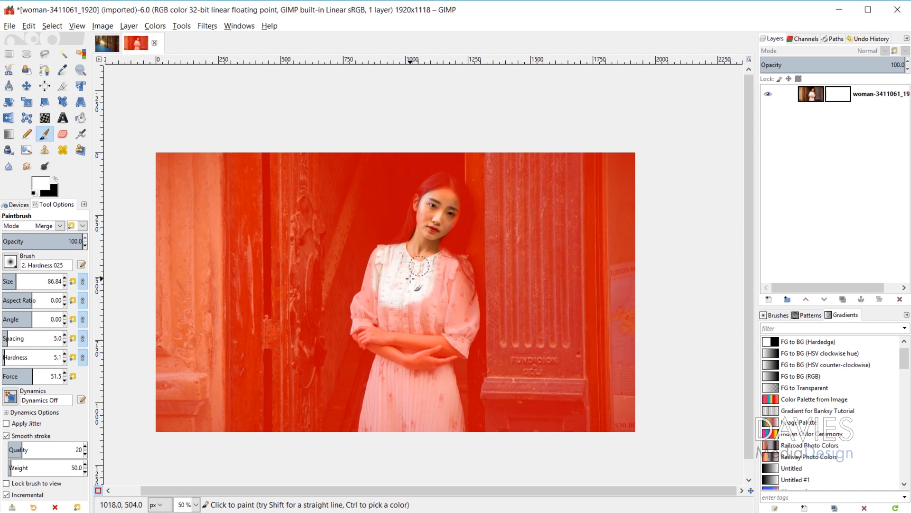
Refine the Quick Mask around the woman's hair with white and then black paint, and convert the mask to a selection.
{"action": "mouse_move", "coordinate": [428, 190]}
{"action": "left_mouse_down"}
{"action": "mouse_move", "coordinate": [451, 180]}
{"action": "mouse_move", "coordinate": [463, 188]}
{"action": "mouse_move", "coordinate": [438, 200]}
{"action": "mouse_move", "coordinate": [430, 179]}
{"action": "mouse_move", "coordinate": [451, 176]}
{"action": "mouse_move", "coordinate": [437, 175]}
{"action": "mouse_move", "coordinate": [417, 199]}
{"action": "mouse_move", "coordinate": [443, 179]}
{"action": "mouse_move", "coordinate": [456, 210]}
{"action": "mouse_move", "coordinate": [441, 231]}
{"action": "mouse_move", "coordinate": [466, 199]}
{"action": "mouse_move", "coordinate": [442, 240]}
{"action": "mouse_move", "coordinate": [470, 188]}
{"action": "mouse_move", "coordinate": [460, 176]}
{"action": "mouse_move", "coordinate": [439, 174]}
{"action": "mouse_move", "coordinate": [412, 203]}
{"action": "mouse_move", "coordinate": [425, 174]}
{"action": "mouse_move", "coordinate": [416, 230]}
{"action": "left_mouse_up"}
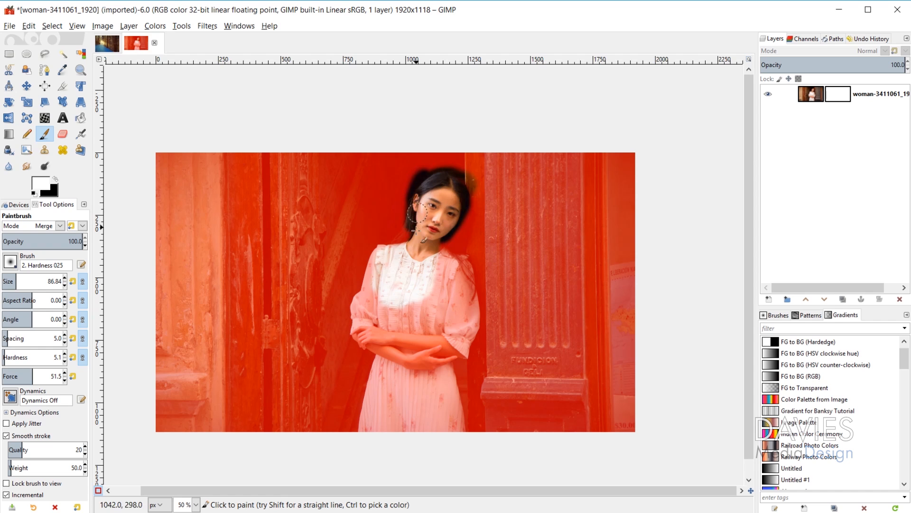
{"action": "key", "text": "x"}
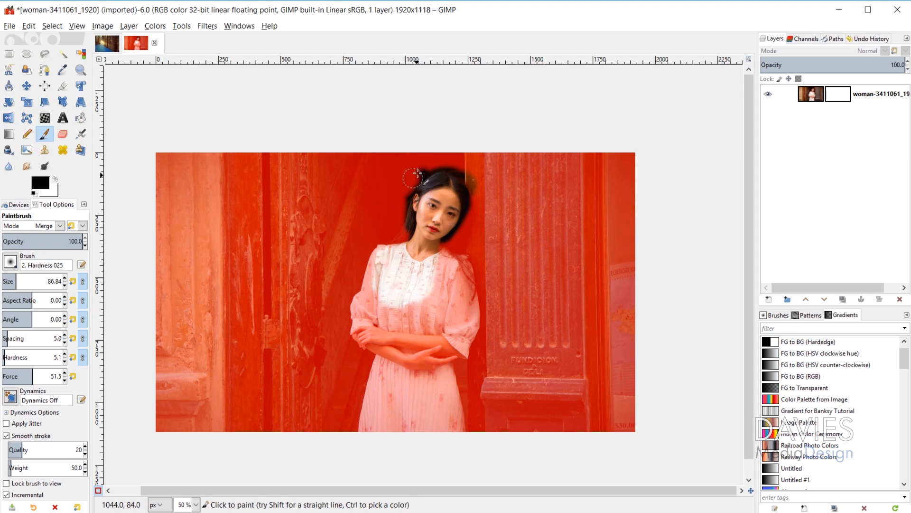
{"action": "mouse_move", "coordinate": [406, 194]}
{"action": "left_mouse_down"}
{"action": "mouse_move", "coordinate": [440, 164]}
{"action": "mouse_move", "coordinate": [475, 177]}
{"action": "left_mouse_up"}
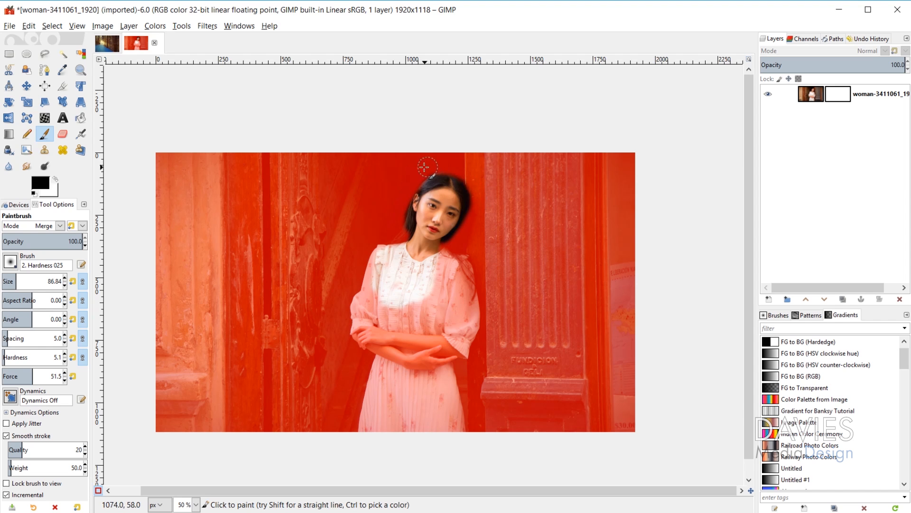
{"action": "key", "text": "shift+q"}
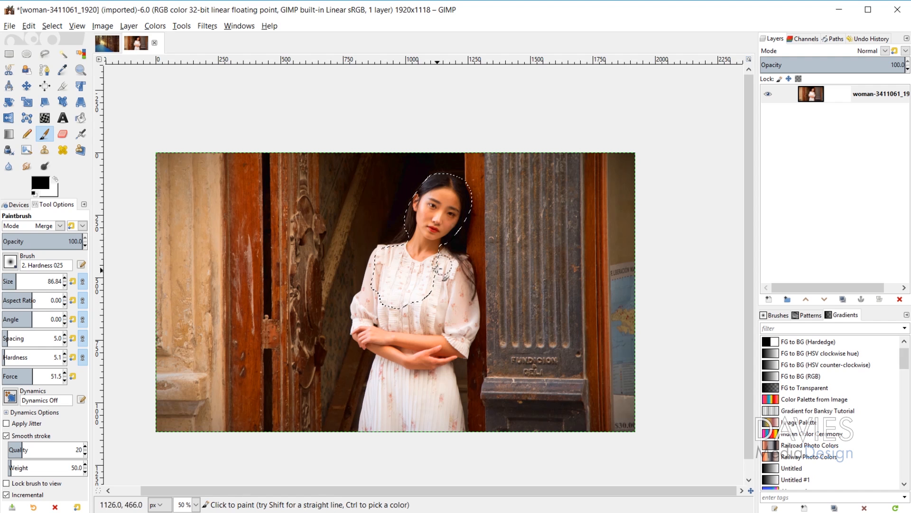
{"action": "mouse_move", "coordinate": [464, 192]}
{"action": "left_mouse_down"}
{"action": "mouse_move", "coordinate": [426, 233]}
{"action": "mouse_move", "coordinate": [435, 197]}
{"action": "left_mouse_up"}
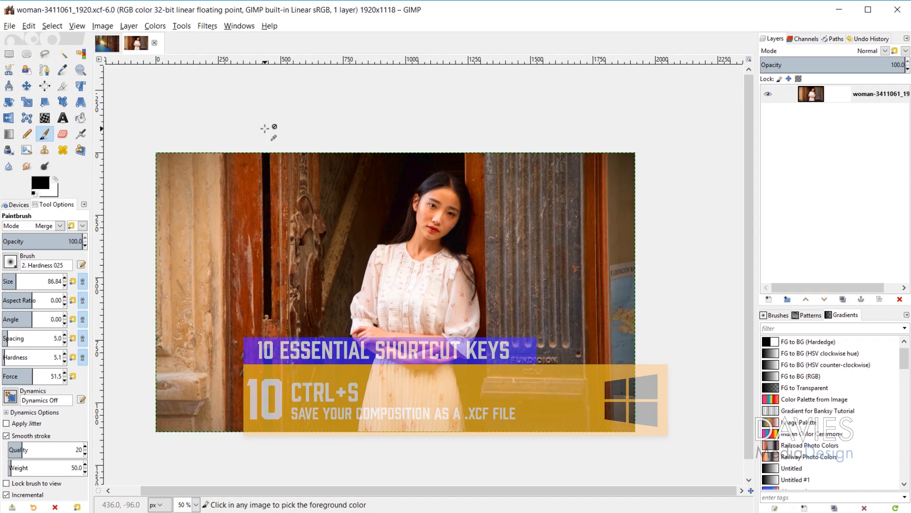
Save the current XCF composition, and save it again in the GIMP Photos folder as Woman Leaning on Door.xcf.
{"action": "key", "text": "ctrl+s"}
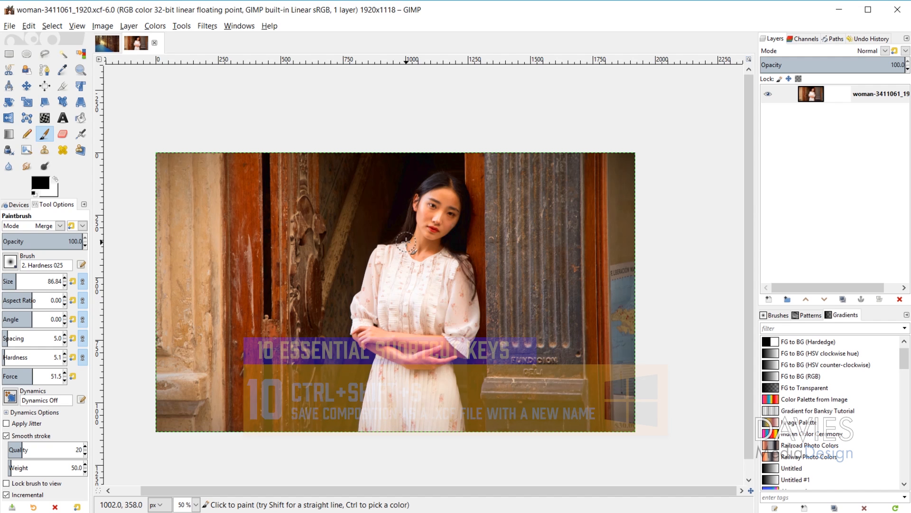
{"action": "key", "text": "ctrl+shift+s"}
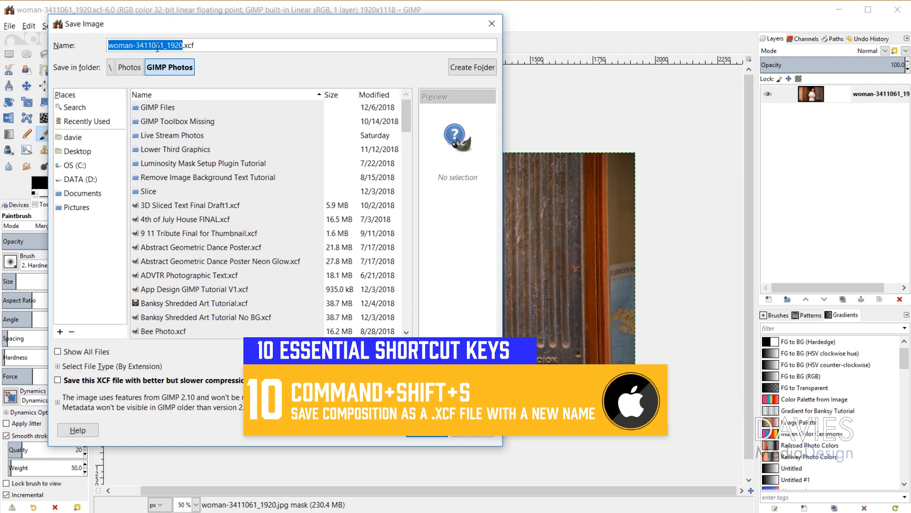
{"action": "type", "text": "Woman "}
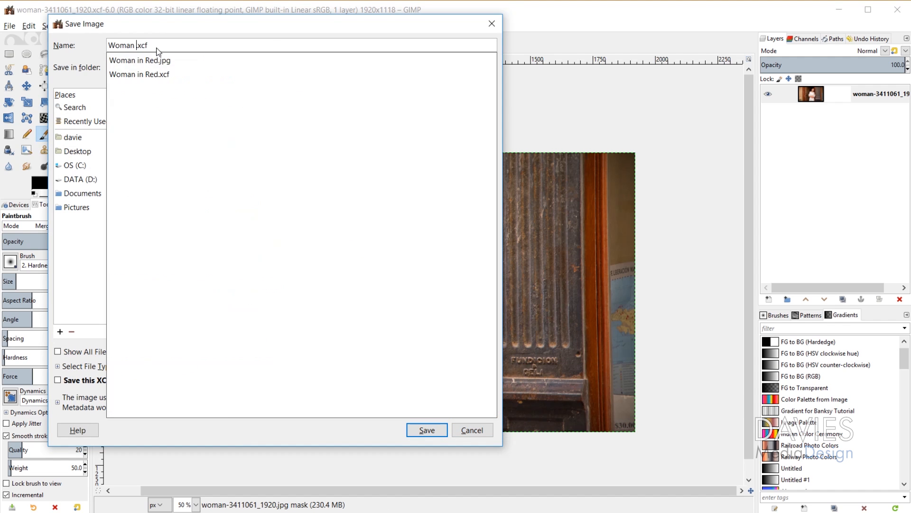
{"action": "type", "text": "Leaning on Door"}
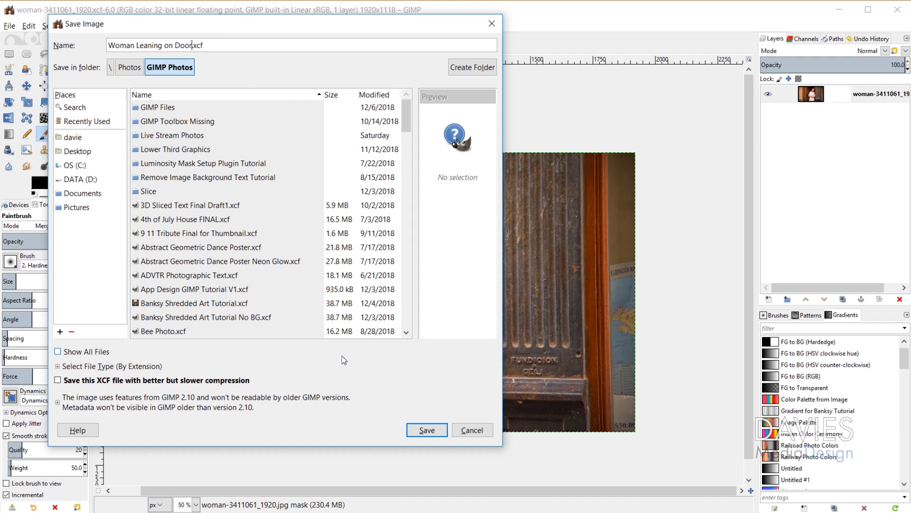
{"action": "left_click", "coordinate": [426, 430]}
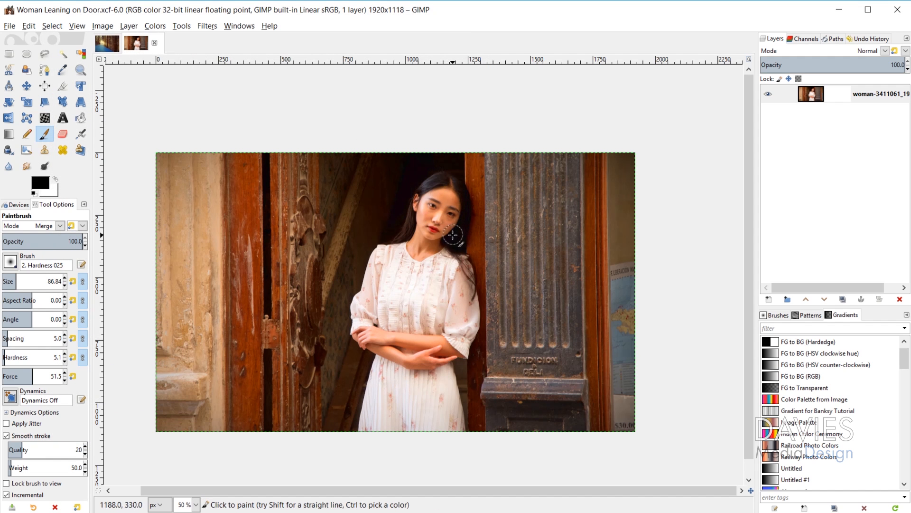
Export the composition to the GIMP Photos folder as the JPEG image Woman Leaning on Door.jpg at quality 100.
{"action": "key", "text": "ctrl"}
{"action": "key", "text": "ctrl+shift+e"}
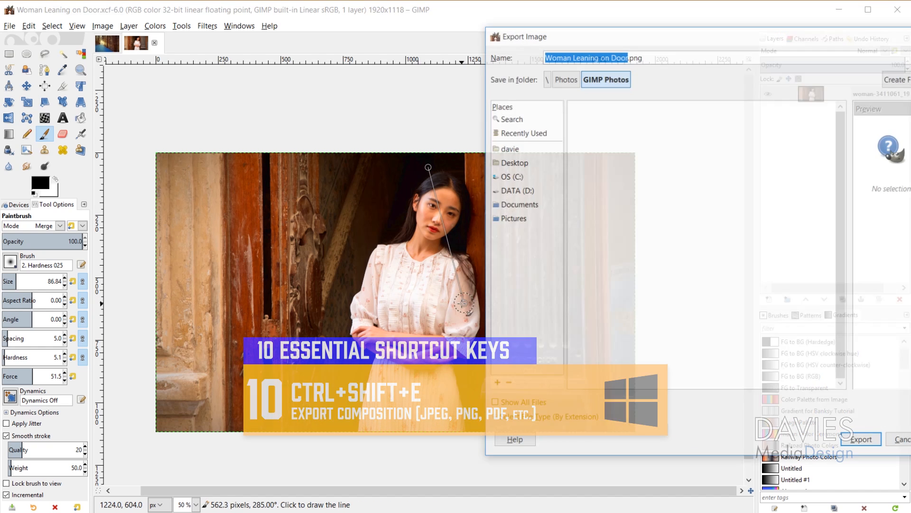
{"action": "left_click_drag", "start_coordinate": [636, 37], "coordinate": [395, 30]}
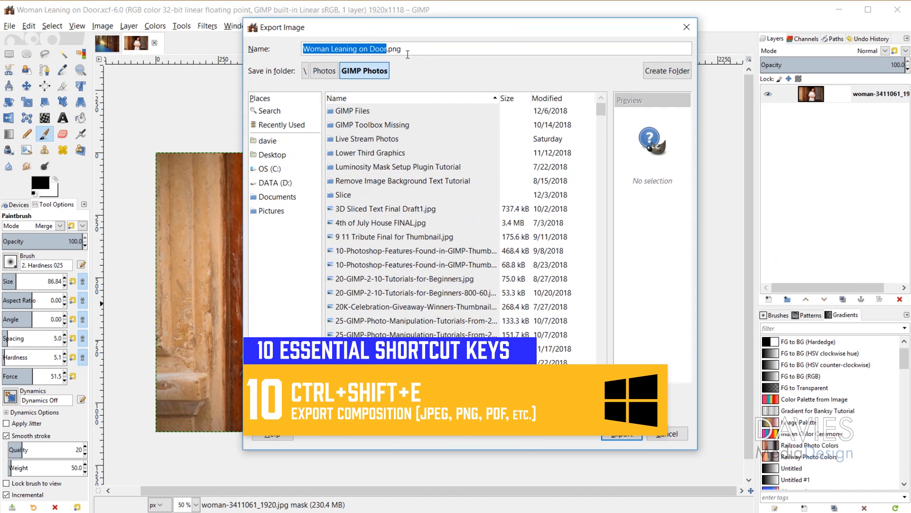
{"action": "left_click", "coordinate": [402, 46]}
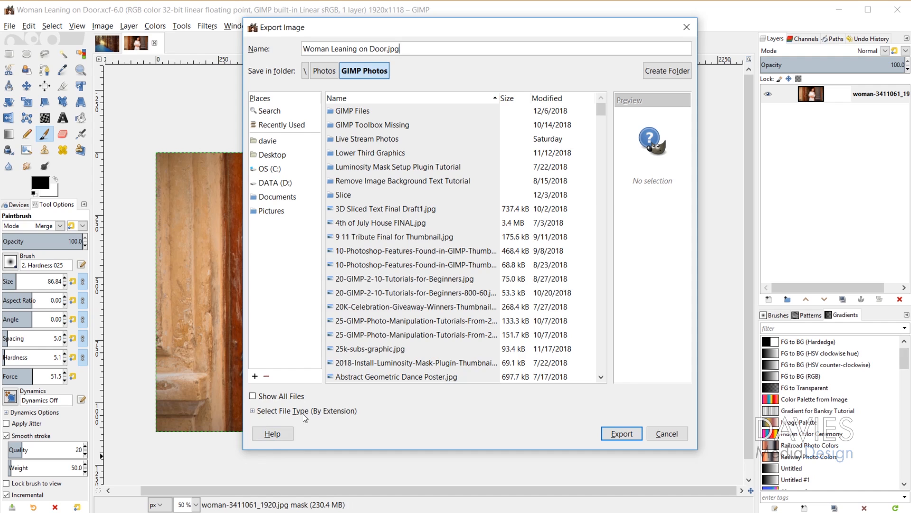
{"action": "left_click", "coordinate": [302, 413]}
{"action": "scroll", "coordinate": [368, 355], "scroll_direction": "down", "scroll_amount": 6}
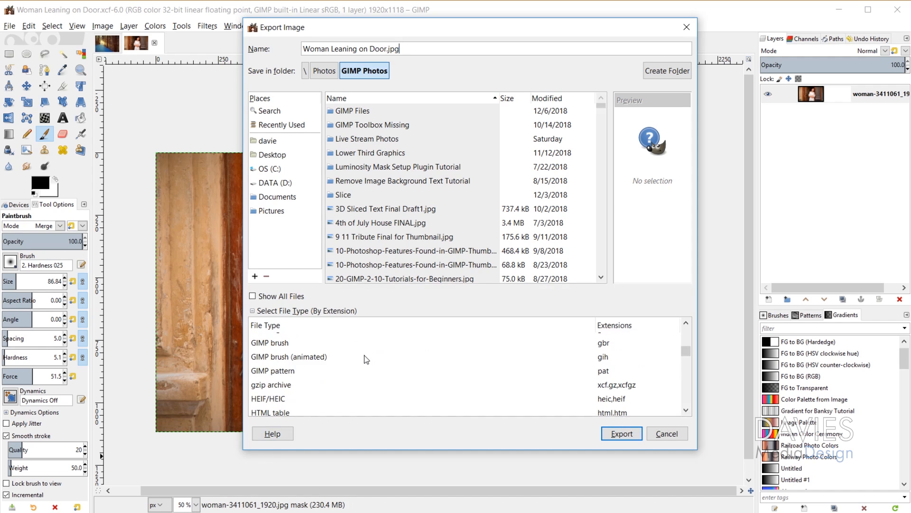
{"action": "left_click", "coordinate": [322, 340]}
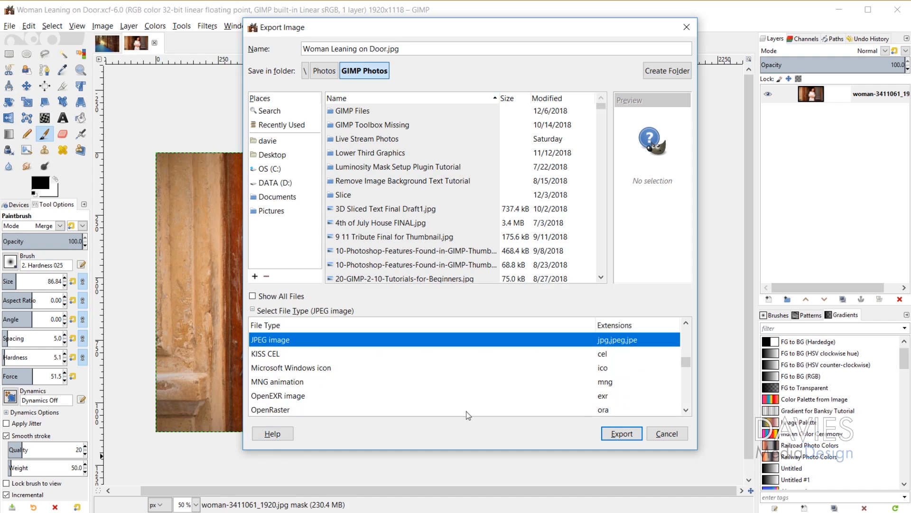
{"action": "left_click", "coordinate": [620, 433]}
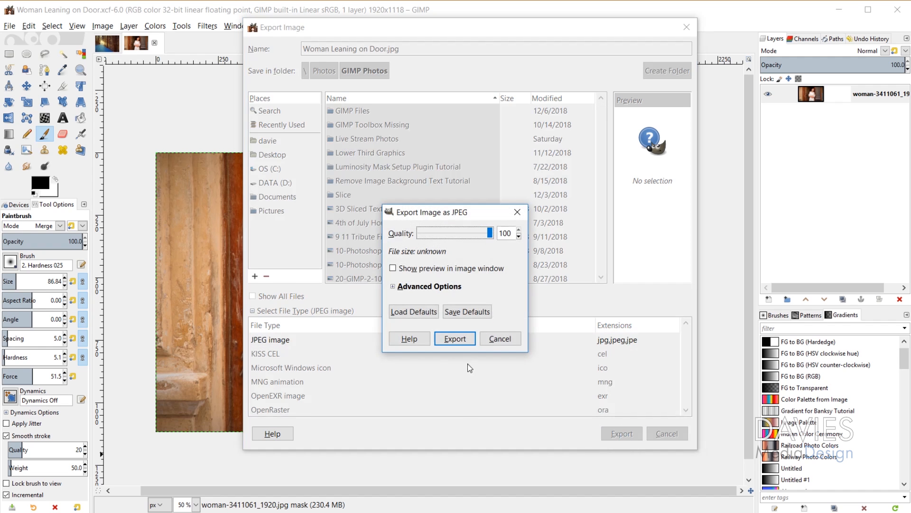
{"action": "left_click", "coordinate": [454, 339]}
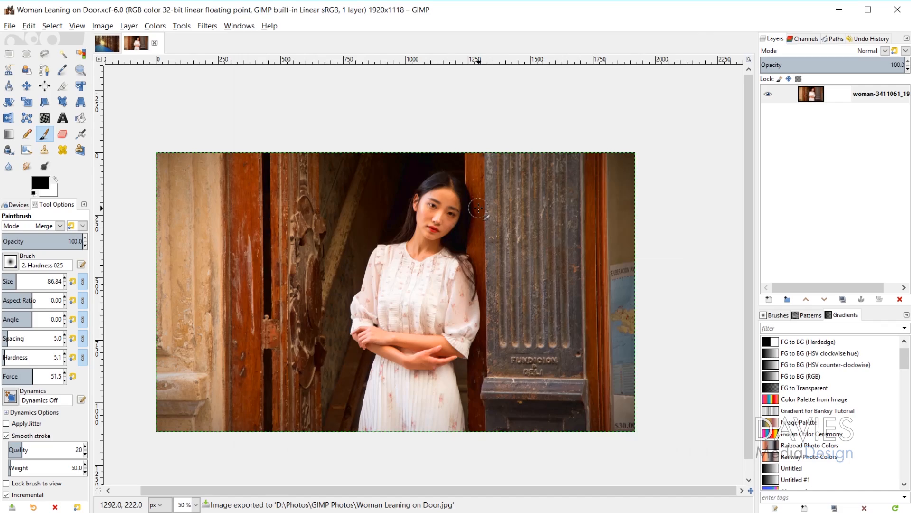